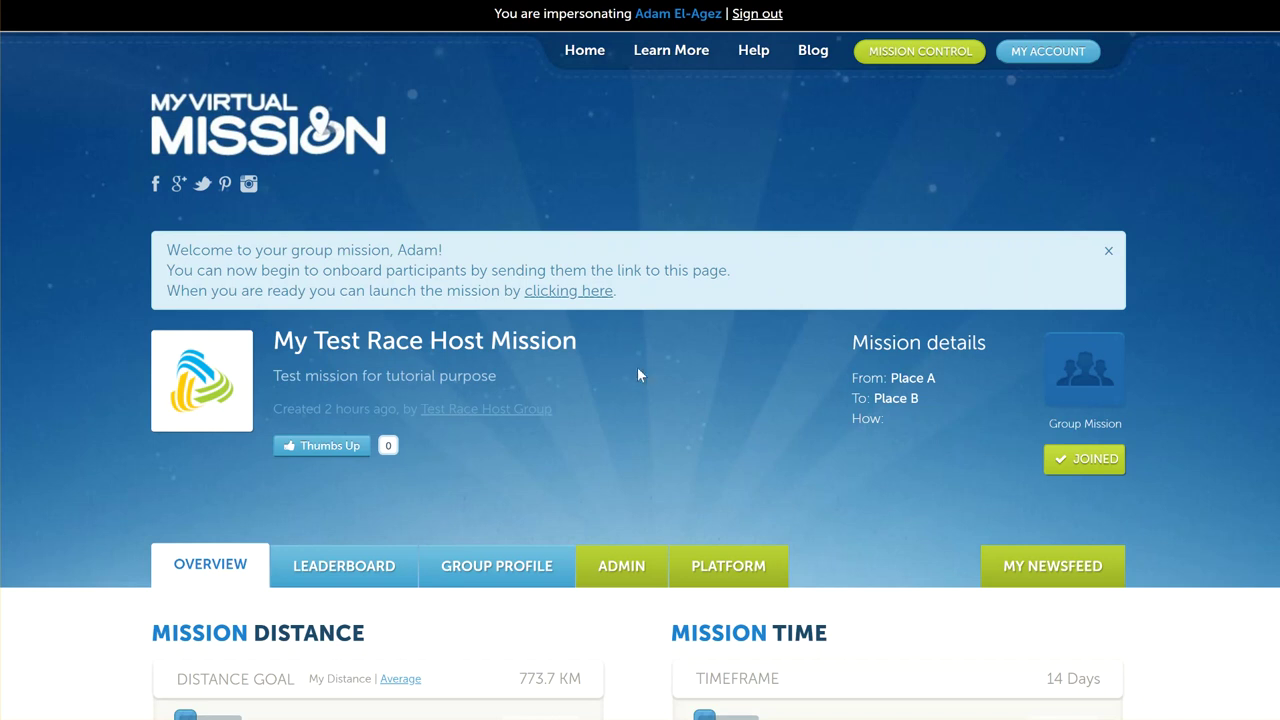
From the PLATFORM tab's Billing and Mission entry section, open Add Wallet Funds, showing a $0.00 balance.
scroll(640, 370, "down", 12)
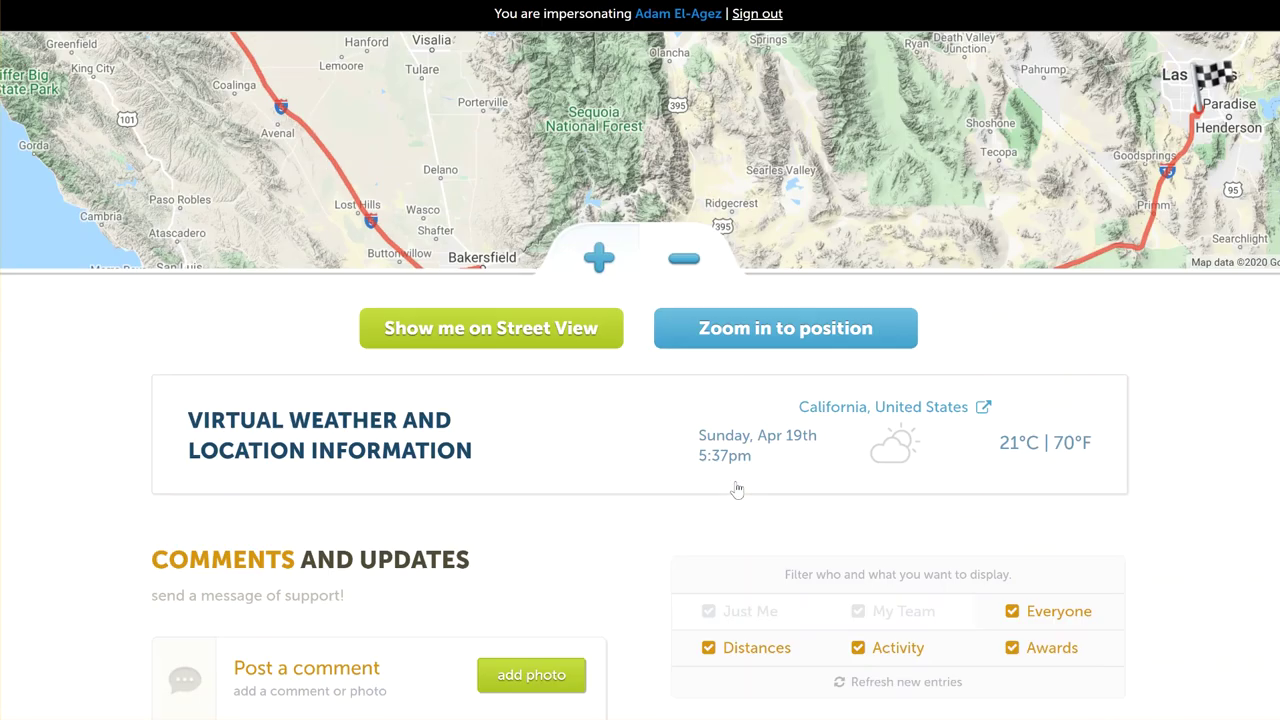
scroll(738, 488, "up", 5)
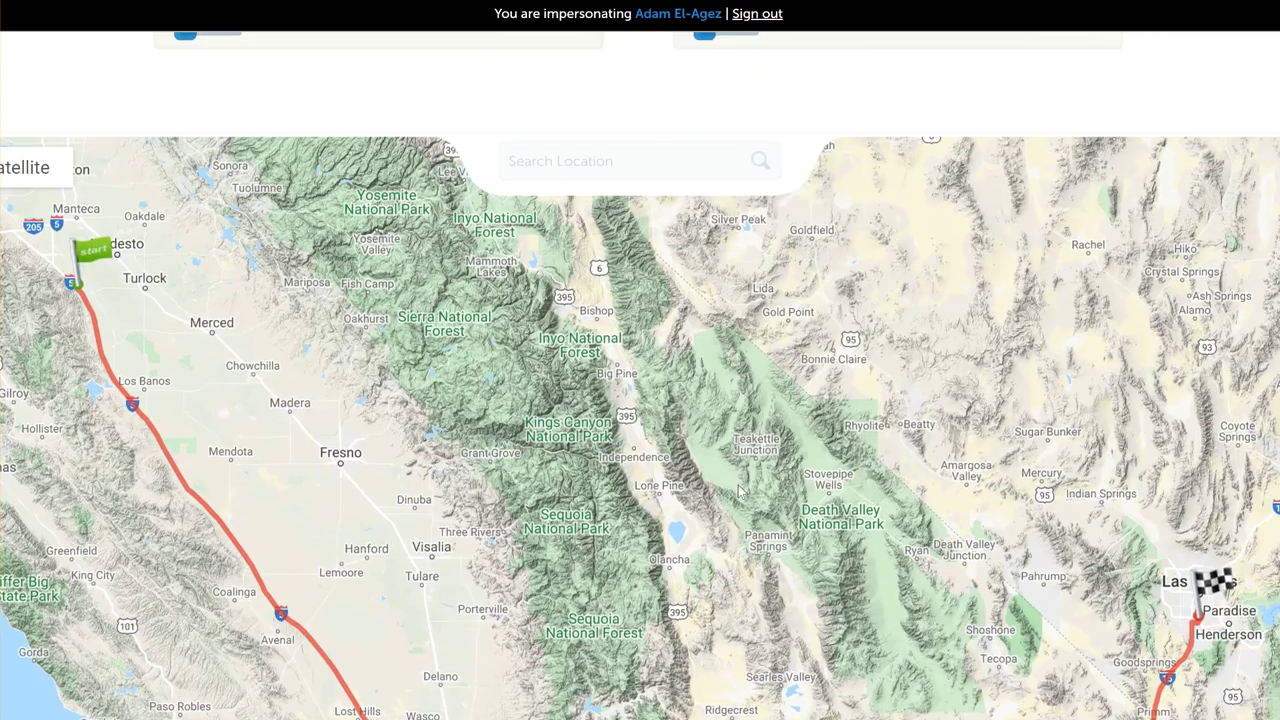
scroll(738, 488, "up", 6)
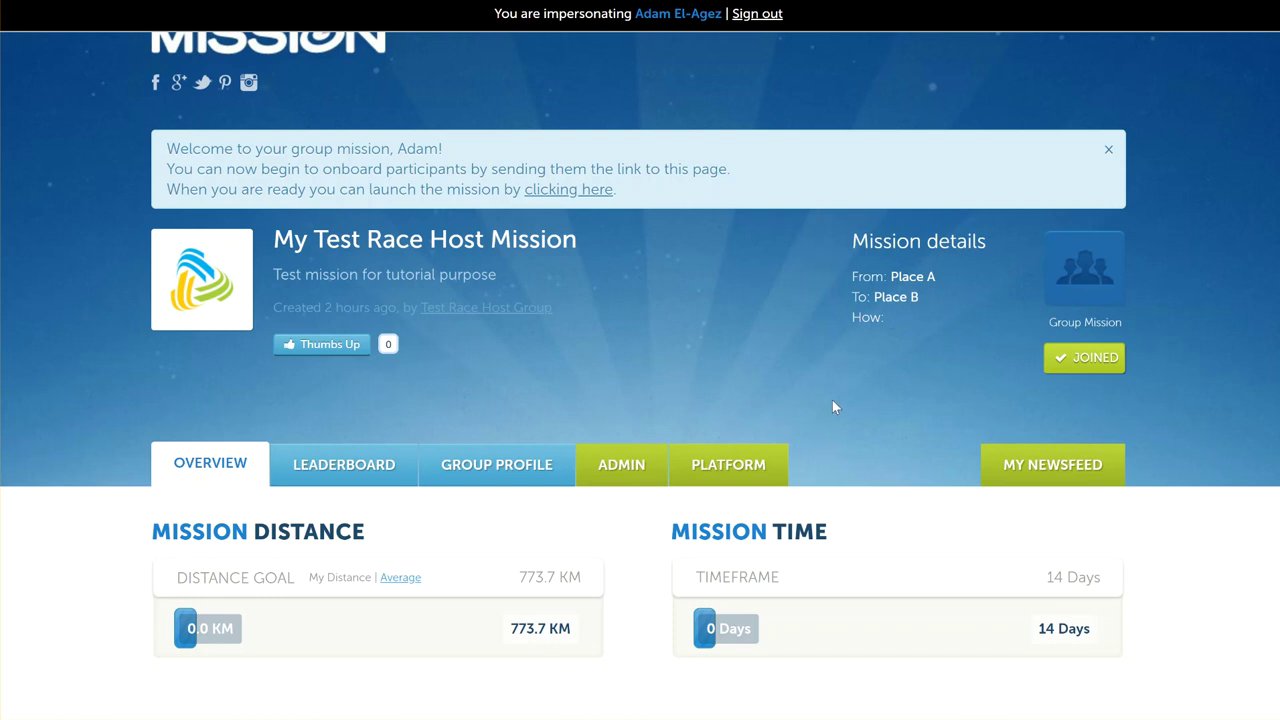
left_click(728, 466)
scroll(882, 464, "down", 2)
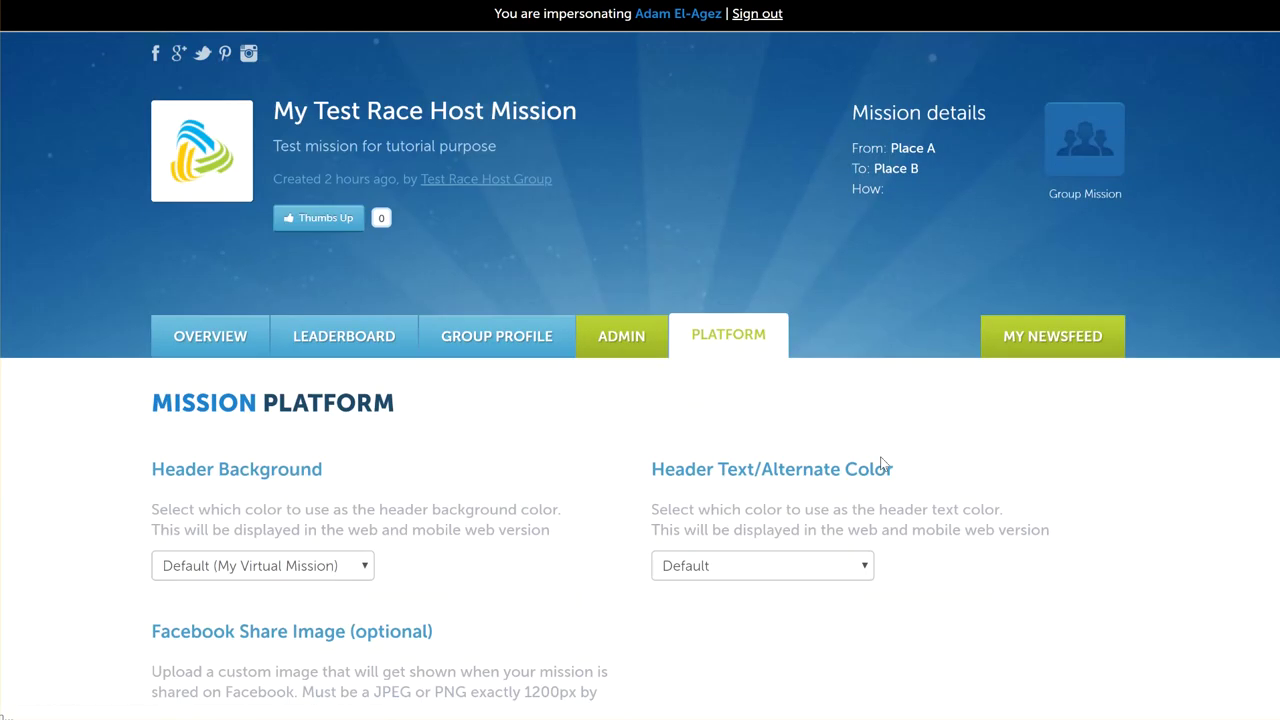
scroll(884, 462, "down", 15)
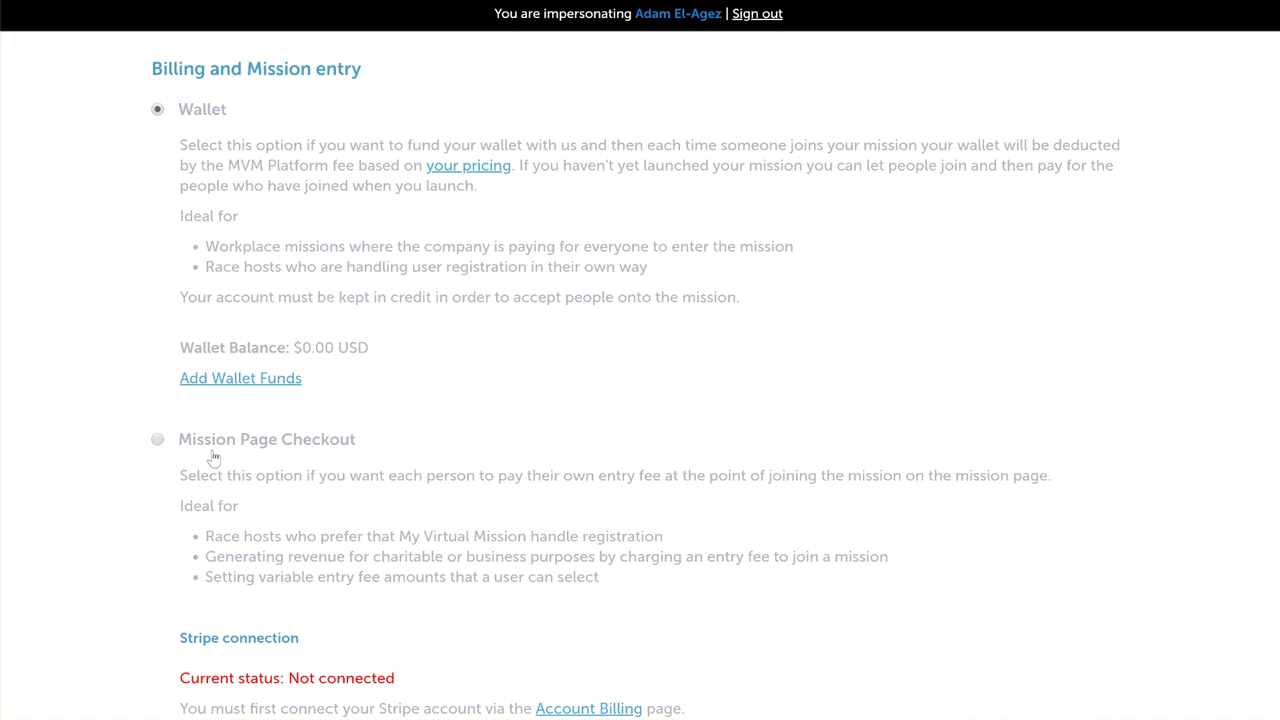
scroll(369, 474, "up", 1)
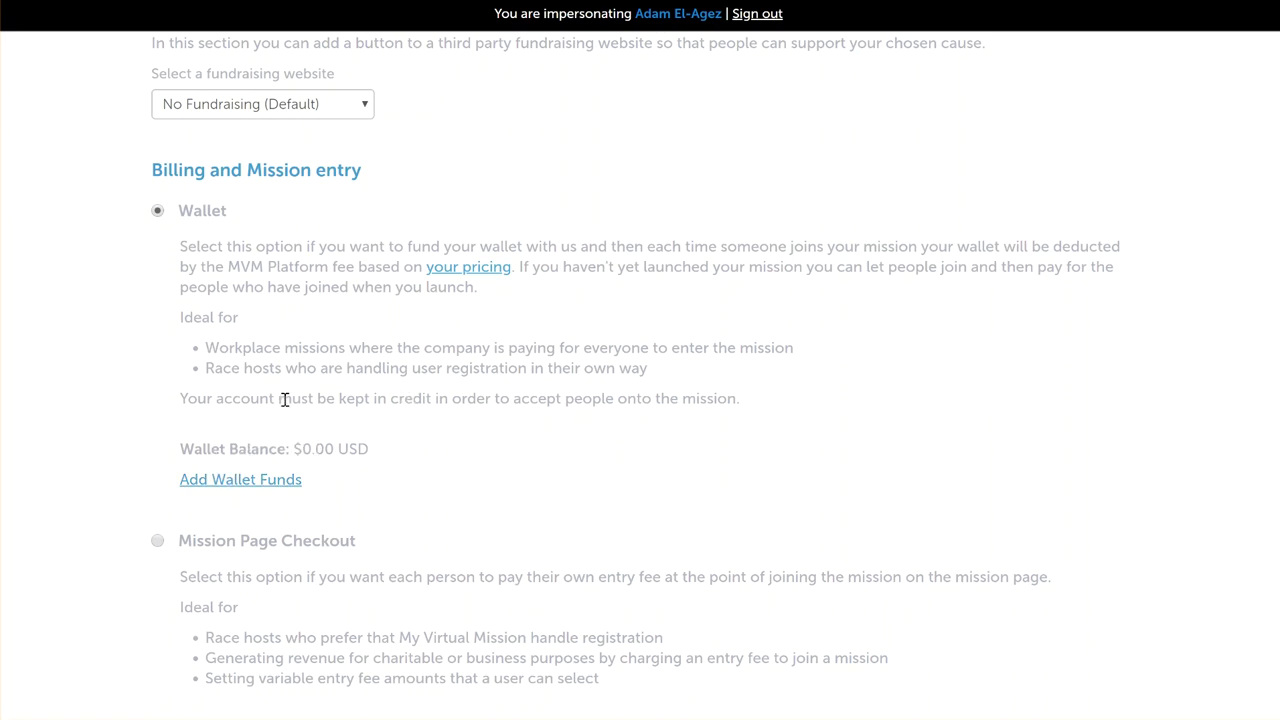
scroll(285, 500, "up", 1)
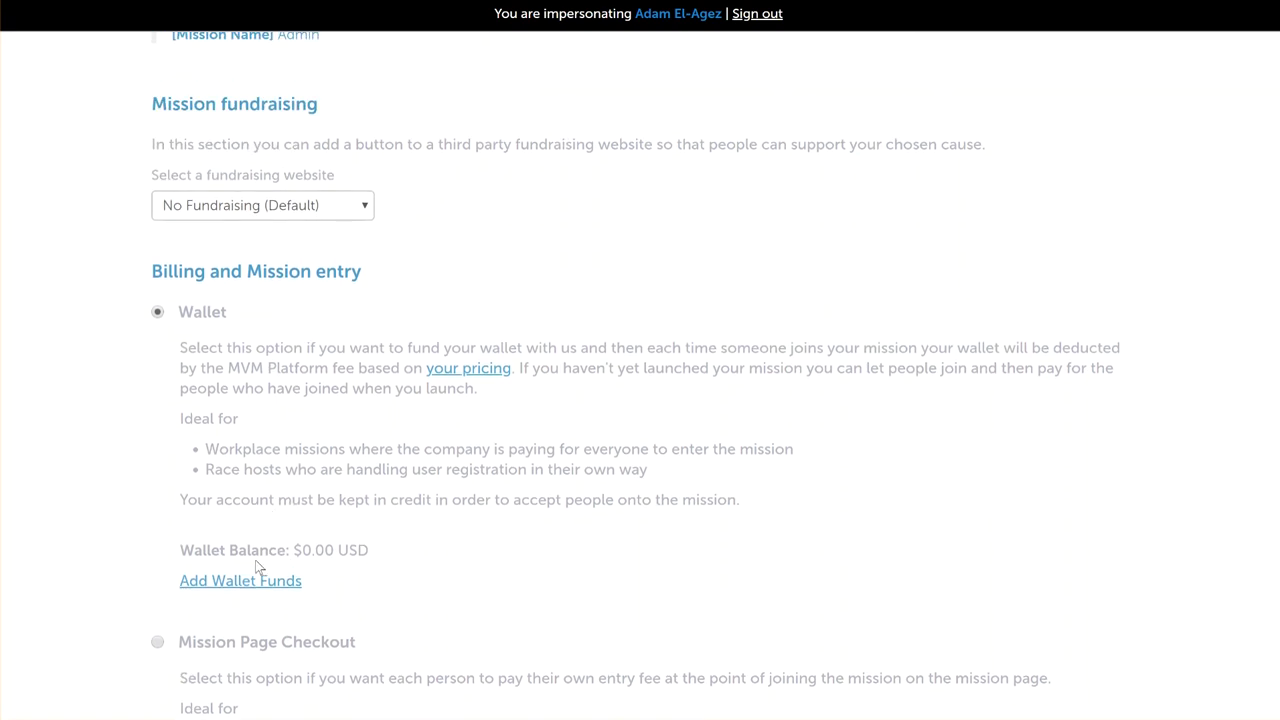
left_click(258, 588)
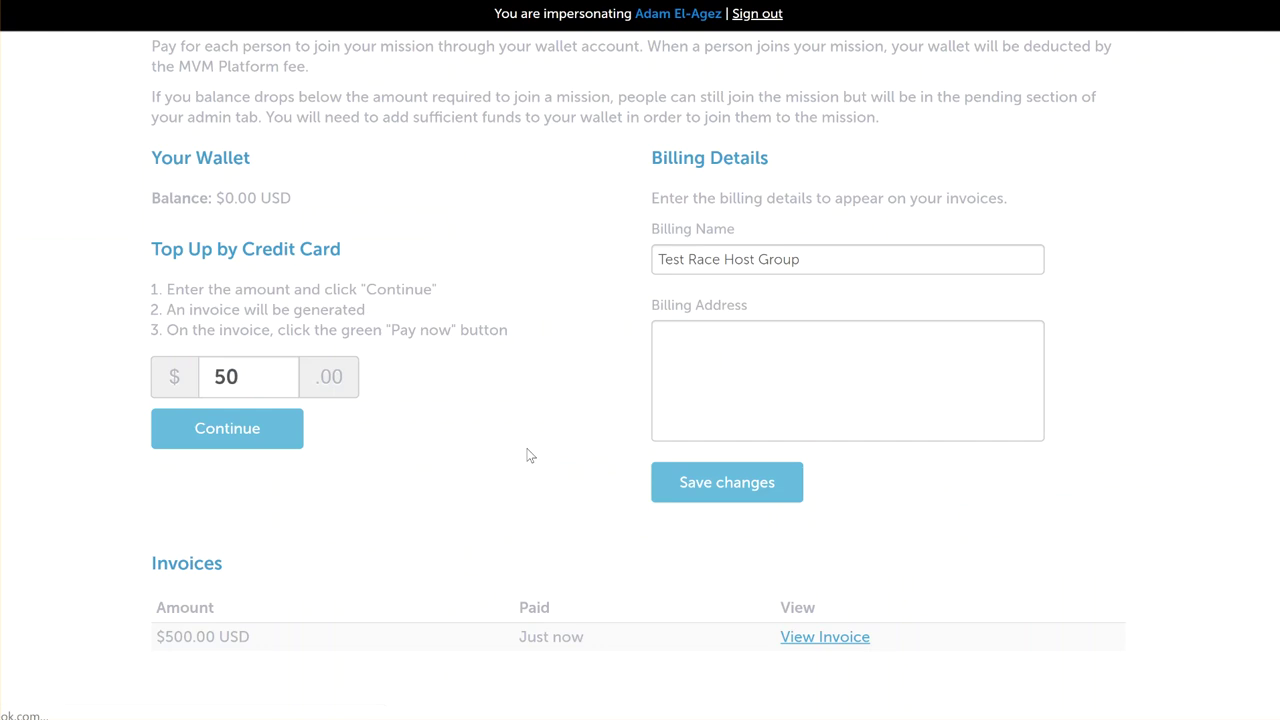
scroll(528, 452, "up", 1)
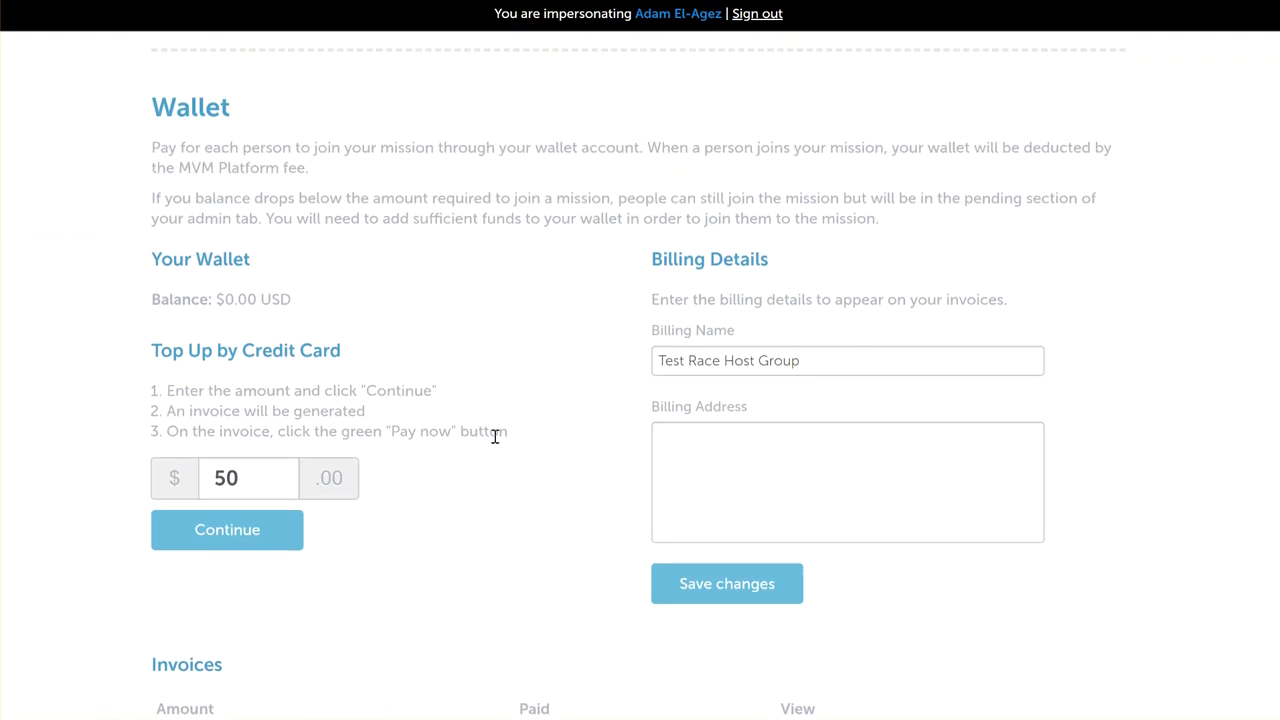
scroll(484, 494, "up", 9)
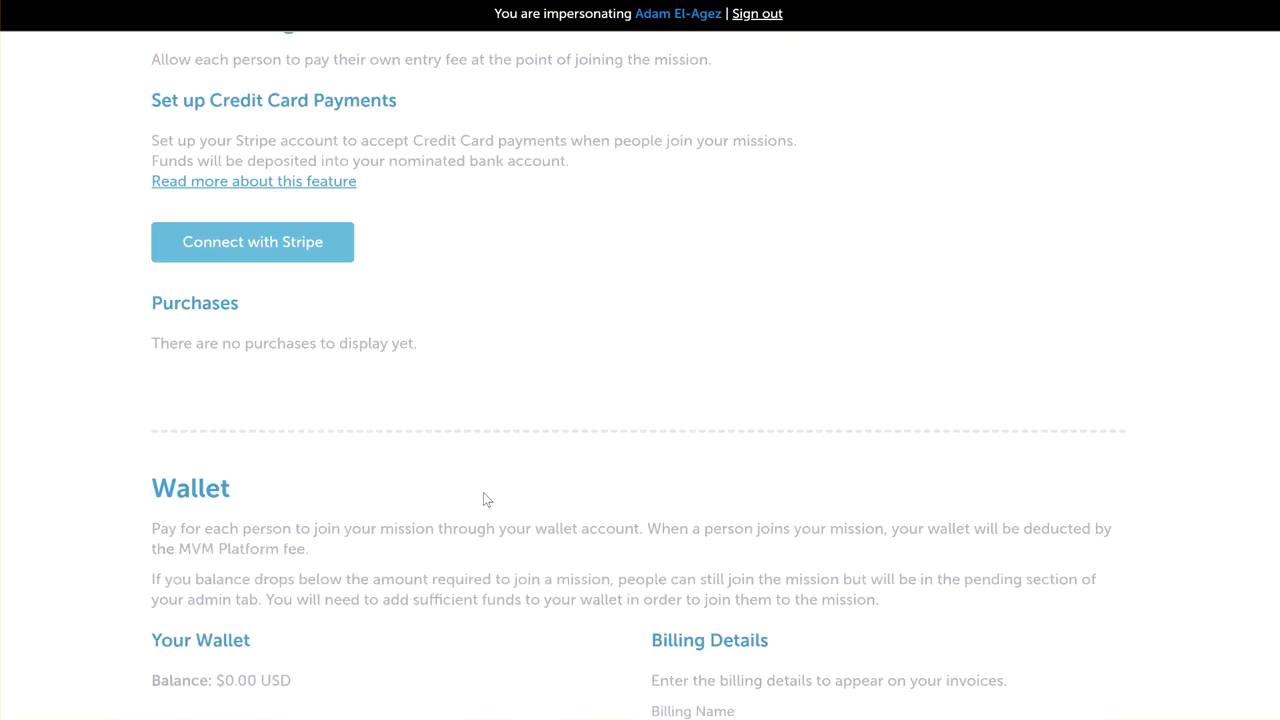
scroll(484, 497, "up", 1)
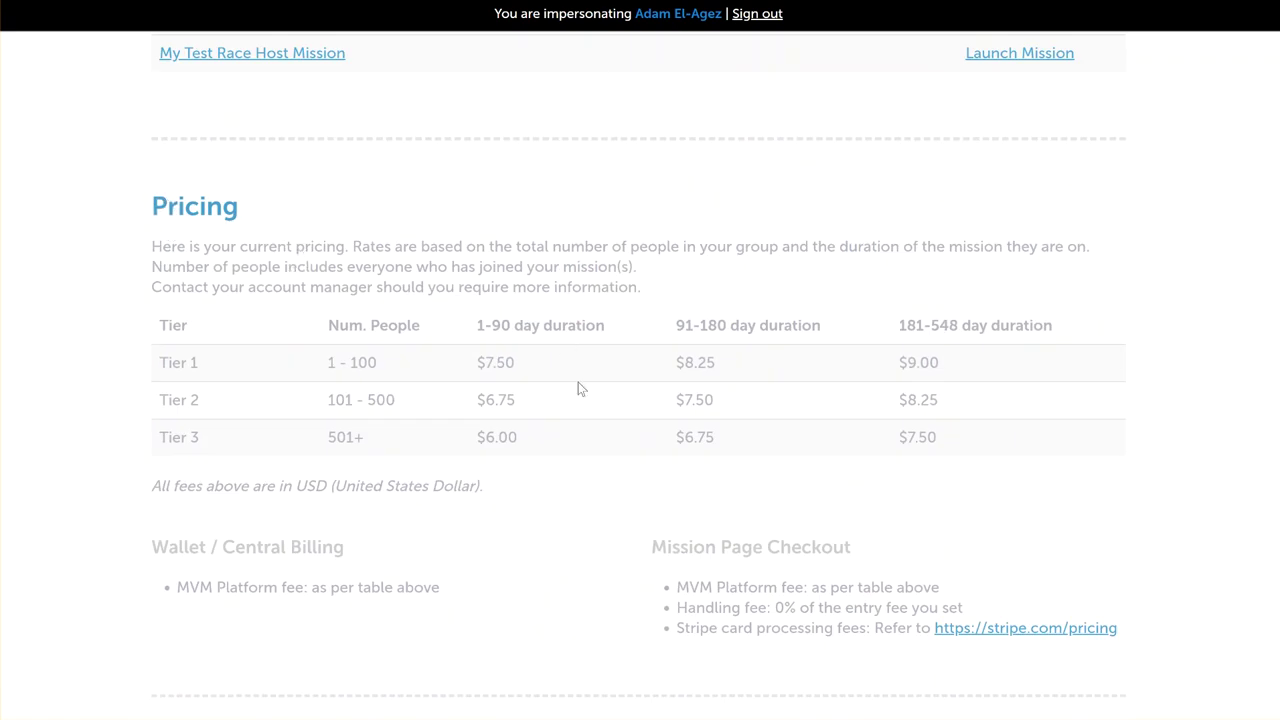
scroll(583, 396, "down", 5)
scroll(583, 396, "up", 5)
scroll(528, 289, "up", 1)
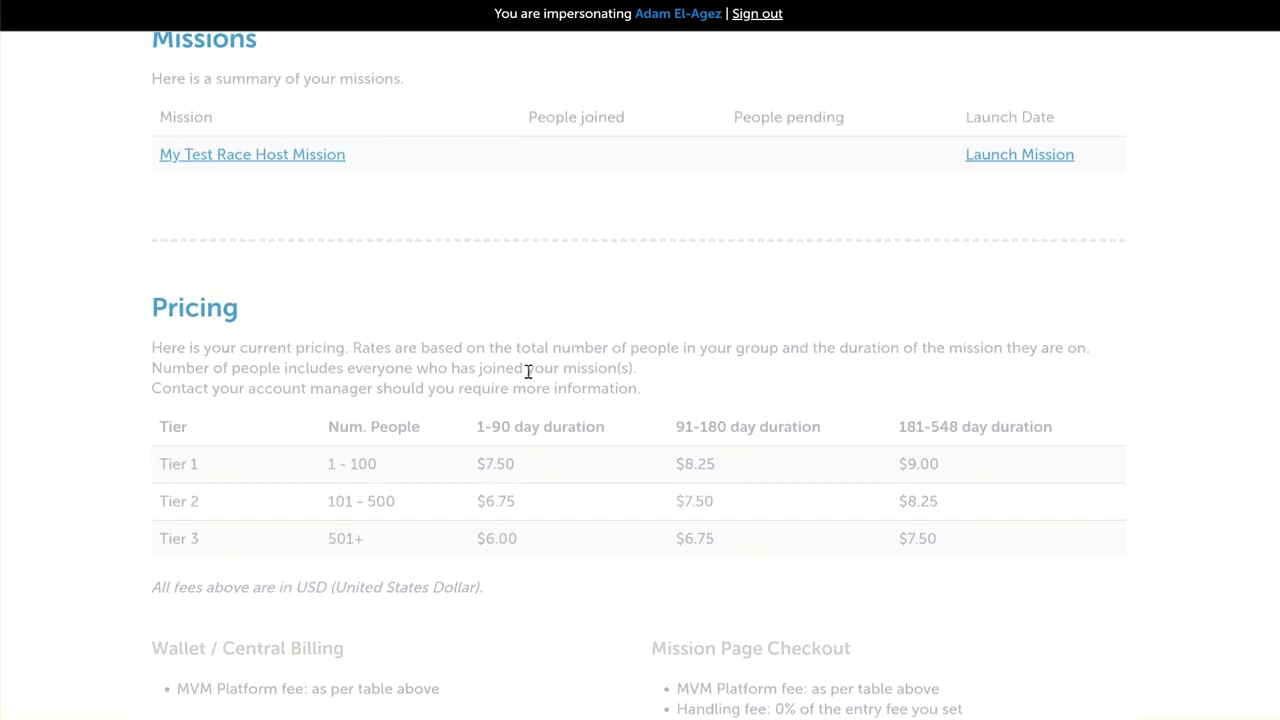
scroll(326, 331, "down", 1)
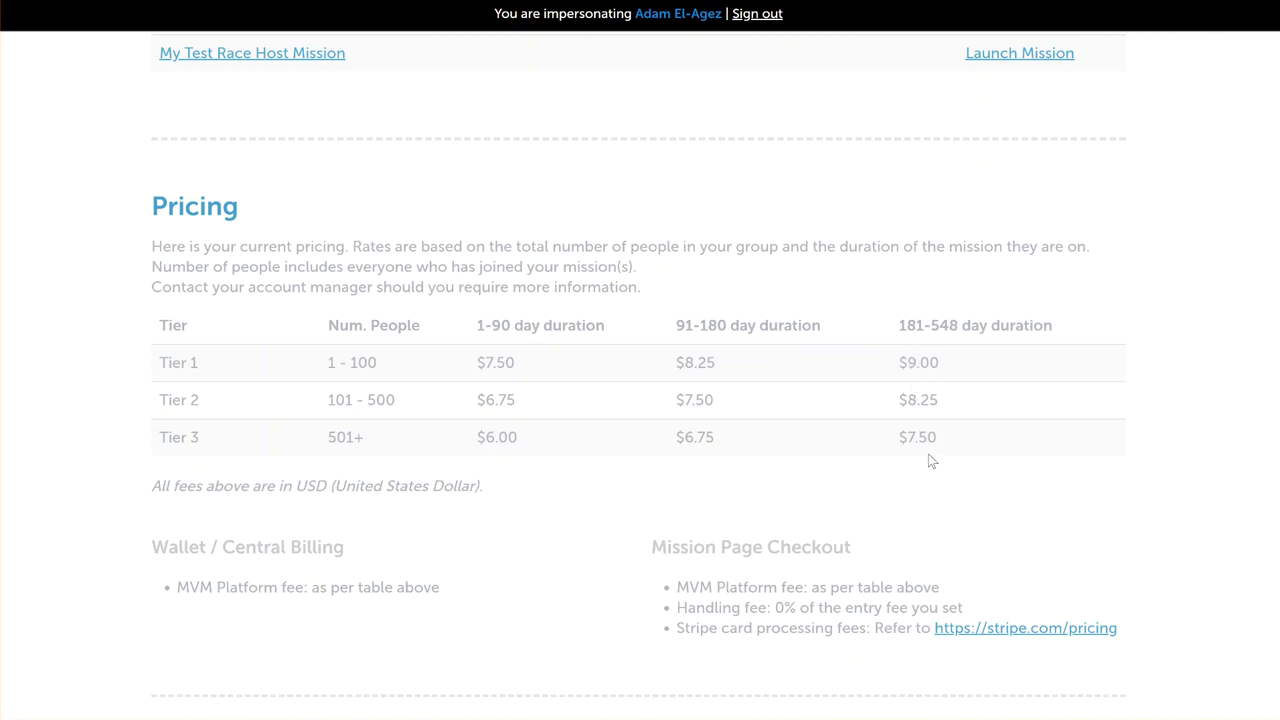
scroll(866, 486, "down", 10)
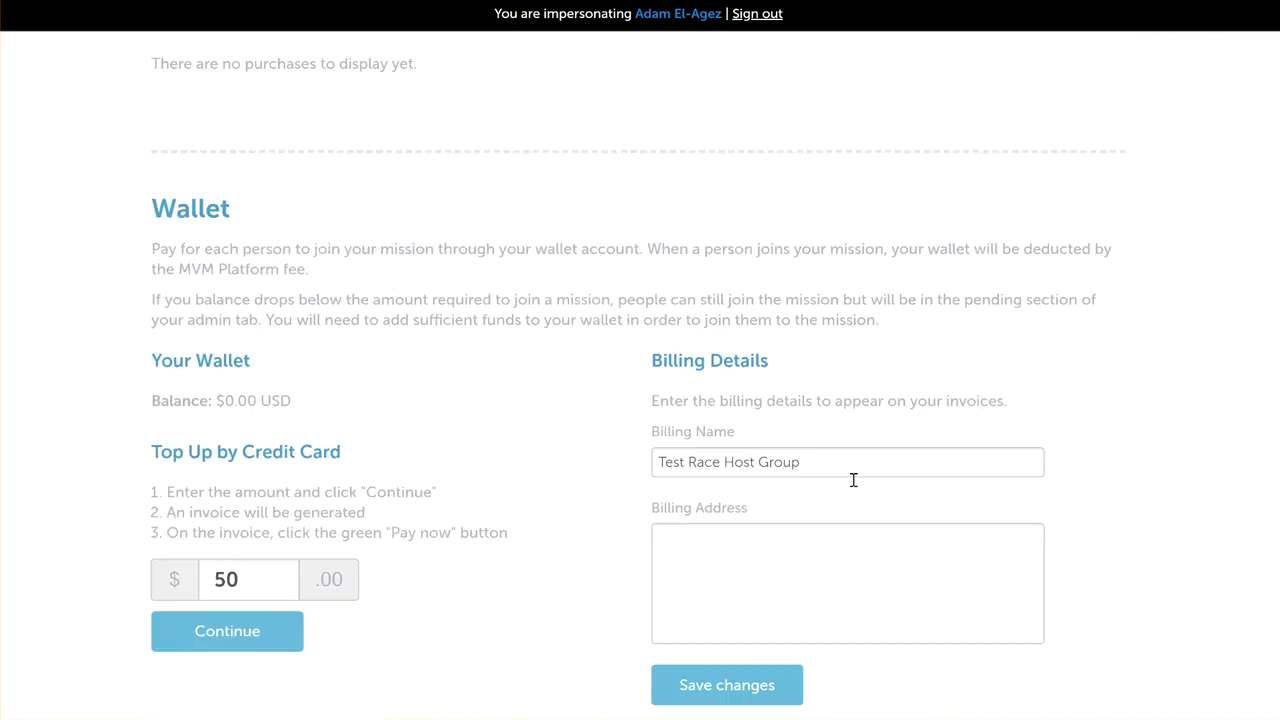
Replace the 50 top-up amount with 500 and submit it to generate an invoice.
scroll(852, 482, "down", 3)
scroll(852, 482, "up", 2)
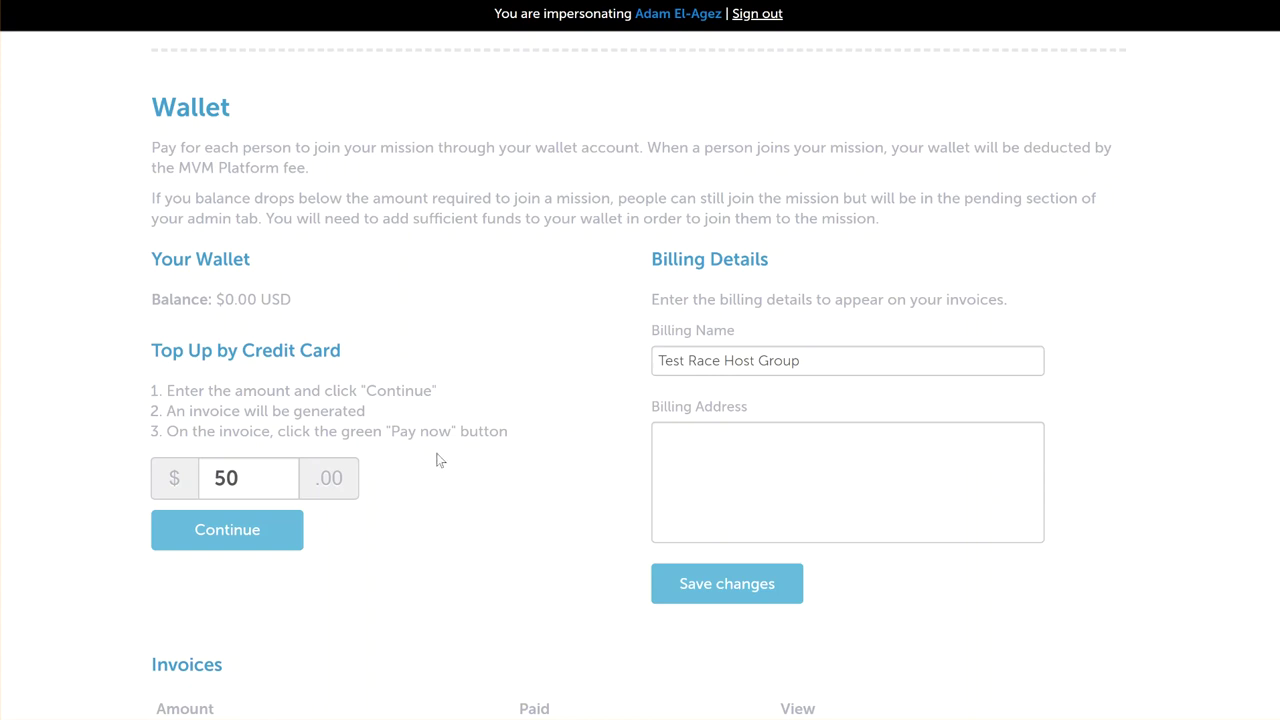
left_click(256, 476)
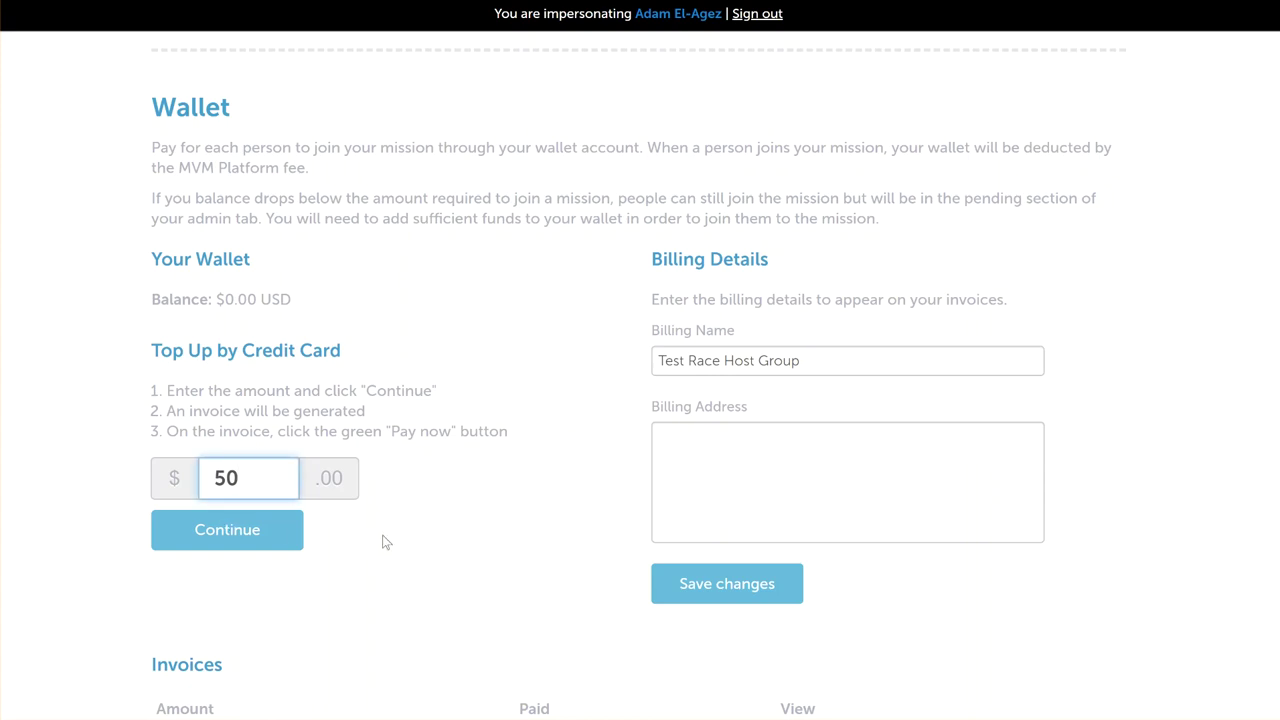
type("0")
left_click(710, 366)
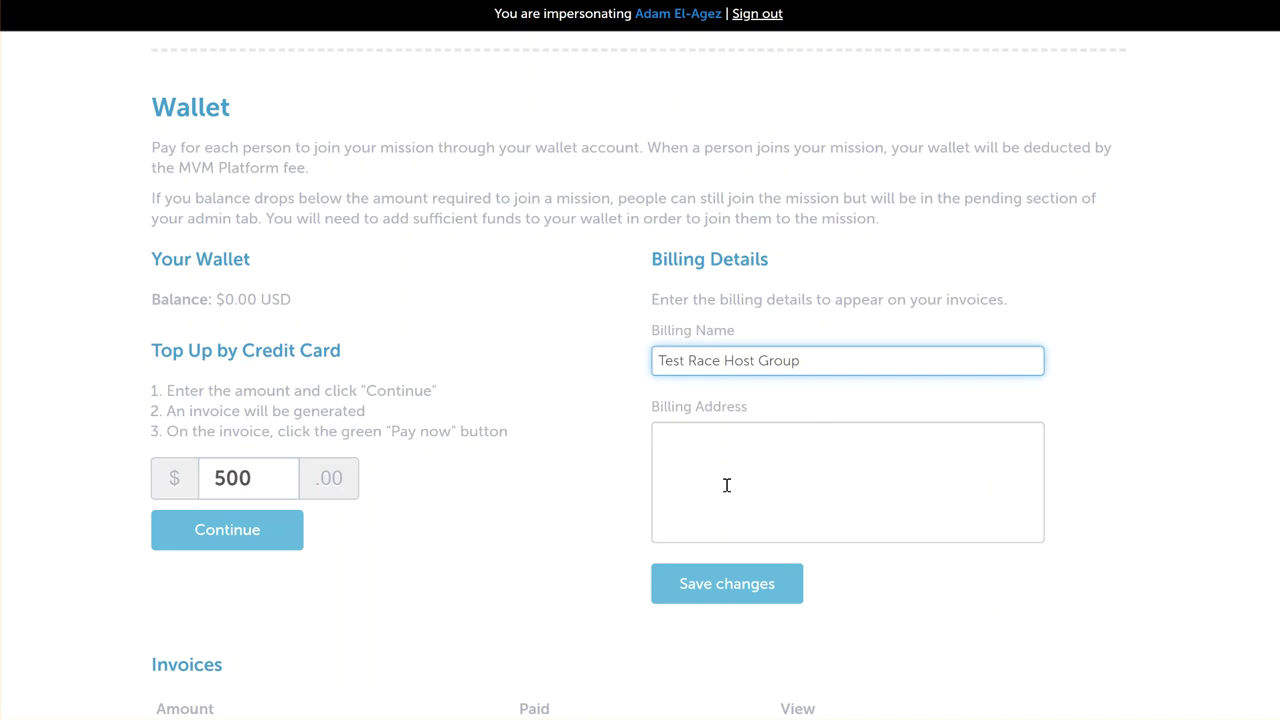
left_click(530, 453)
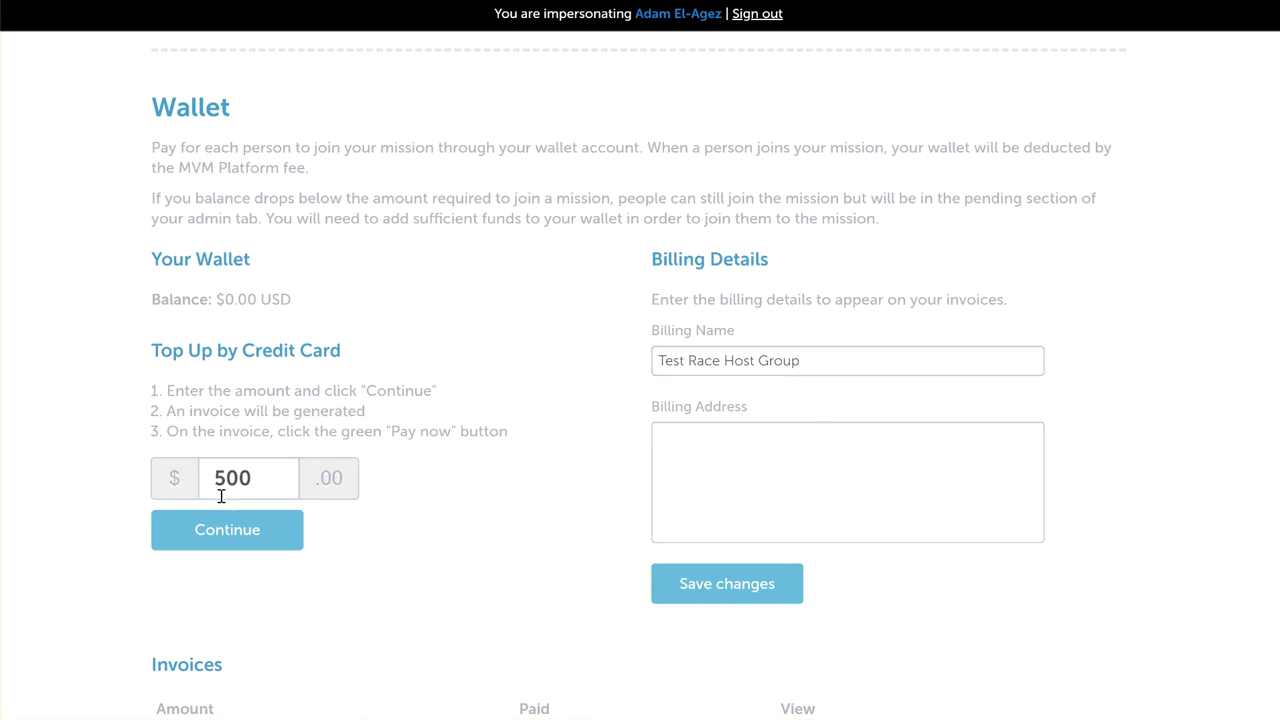
left_click(246, 537)
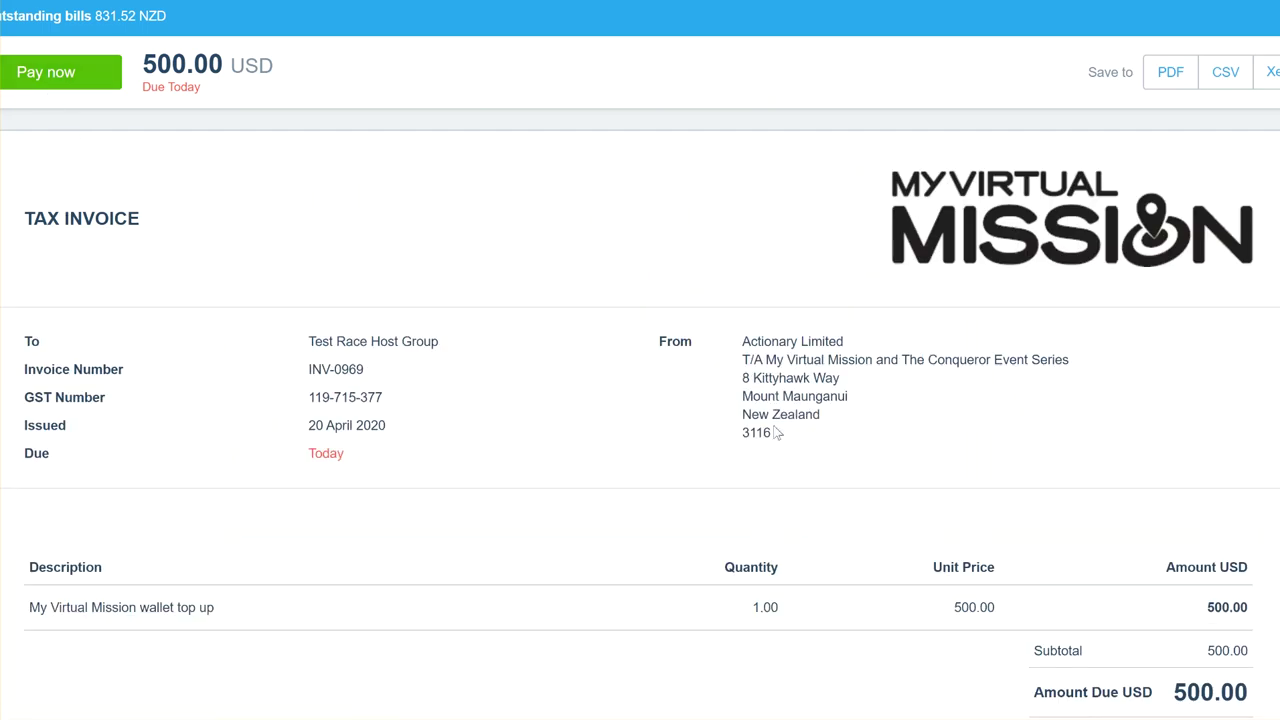
Scroll through the 500.00 USD wallet top-up tax invoice due today.
scroll(851, 438, "down", 3)
scroll(853, 436, "up", 2)
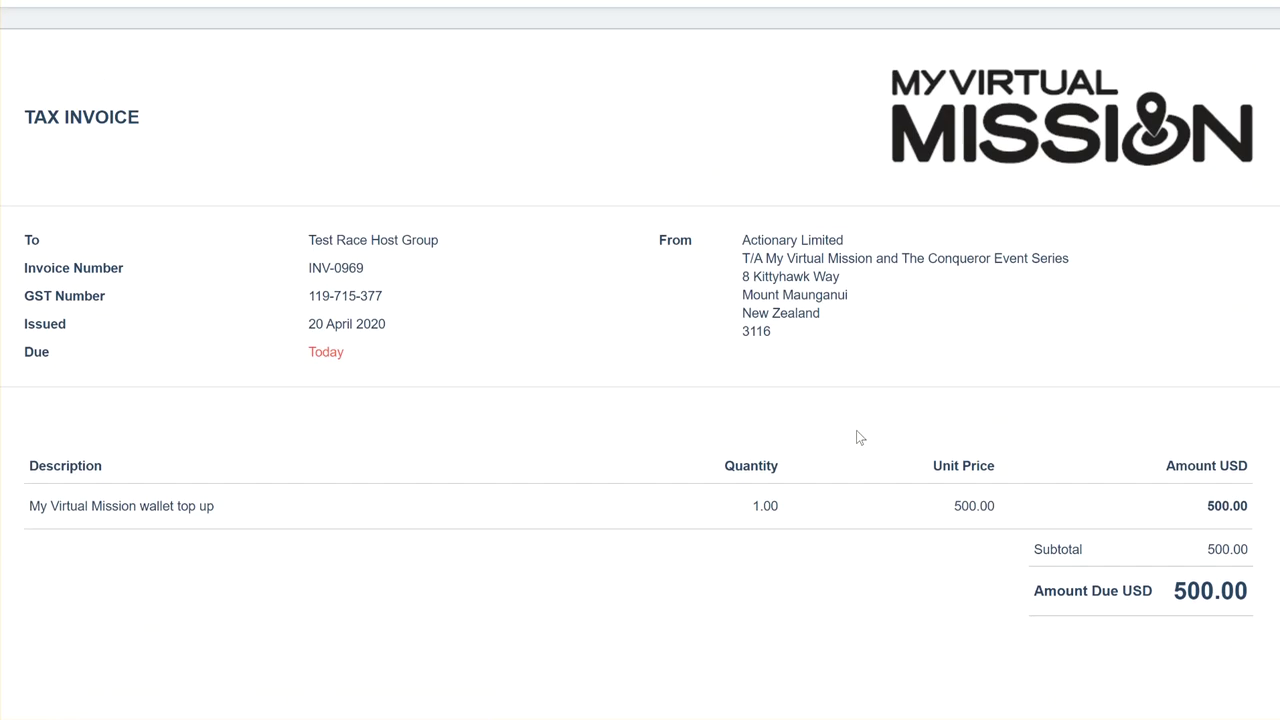
scroll(1021, 435, "up", 1)
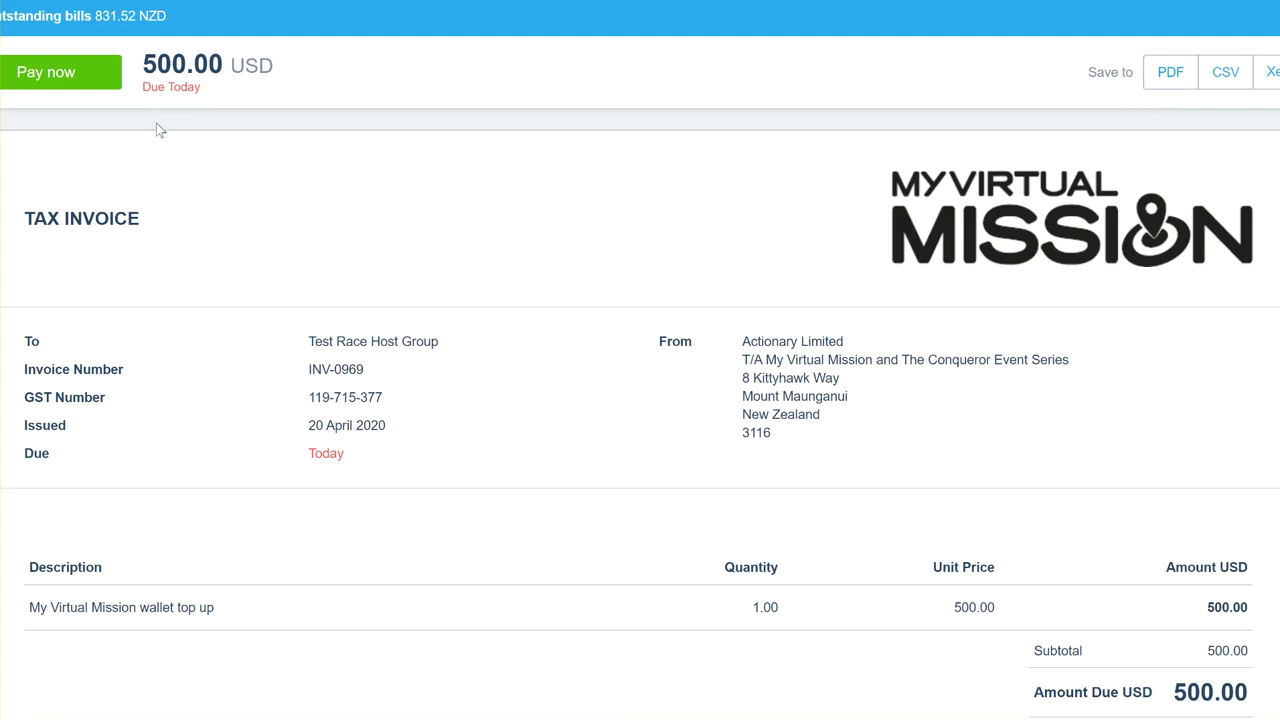
Open the invoice's card payment form, dismiss it unpaid, and reload the wallet page.
left_click(75, 90)
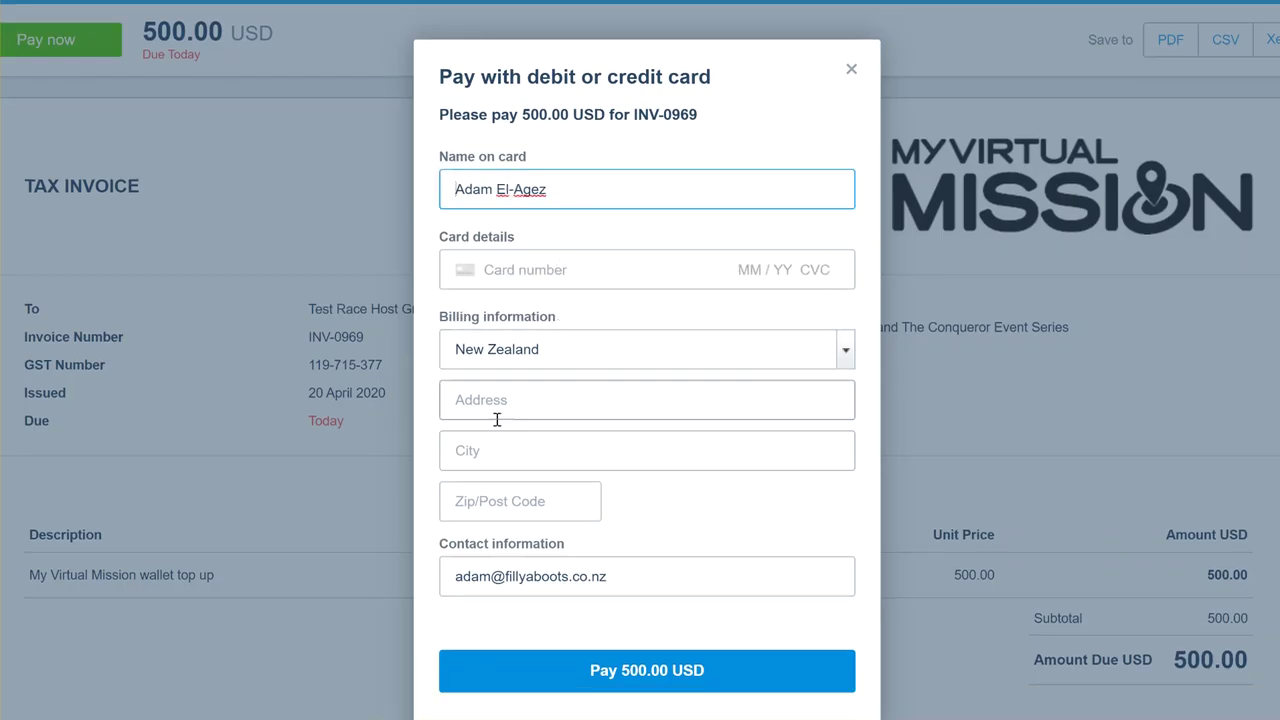
left_click(852, 72)
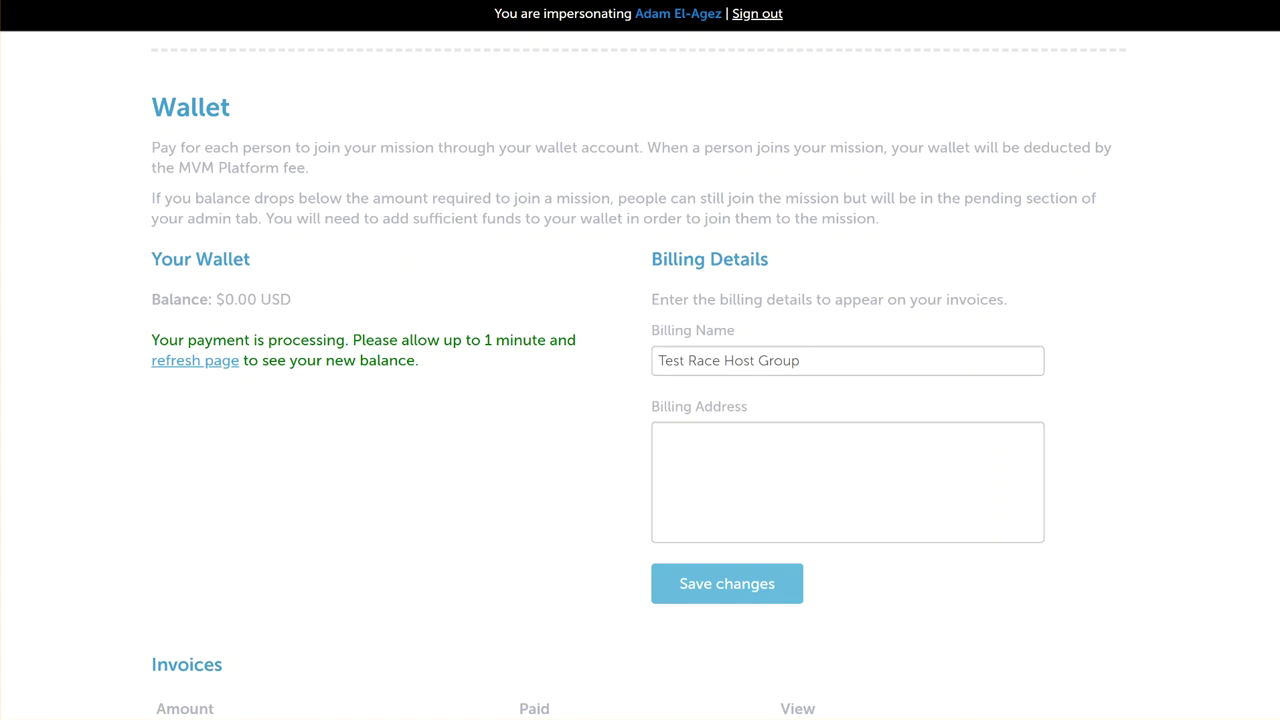
key("F5")
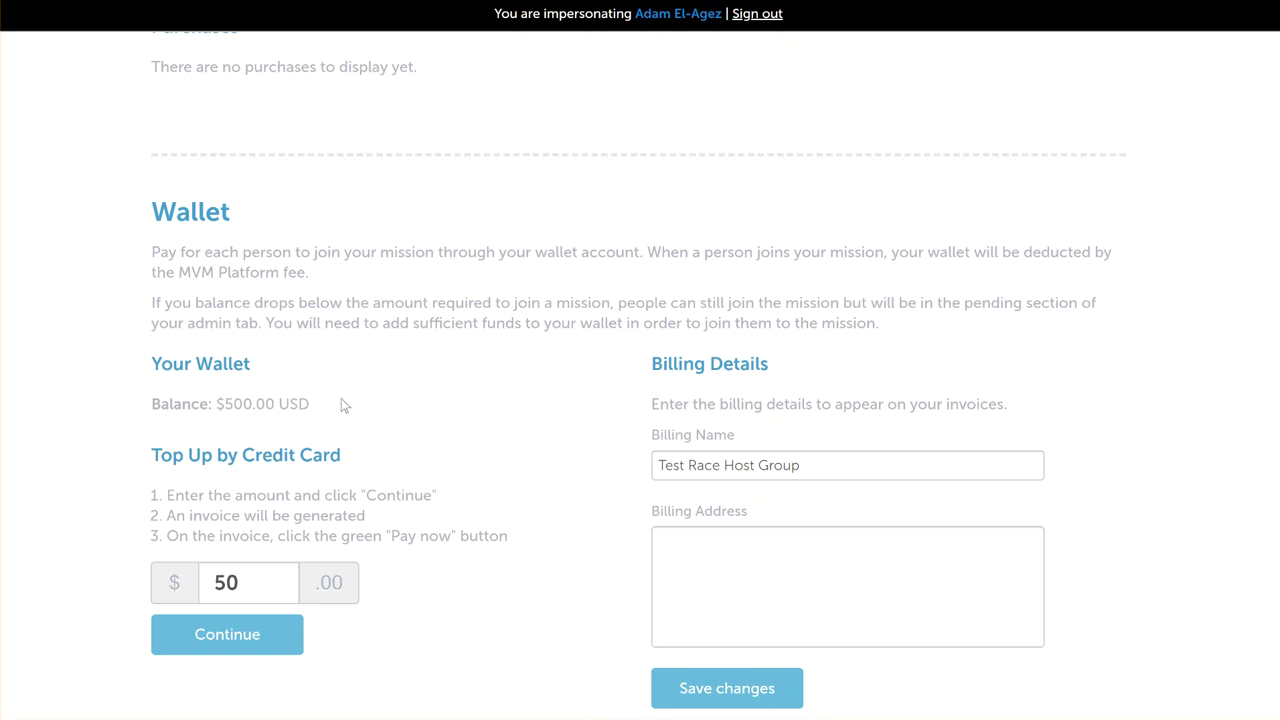
Check the $500.00 wallet balance, then scroll to the Missions summary listing My Test Race Host Mission.
scroll(477, 383, "up", 15)
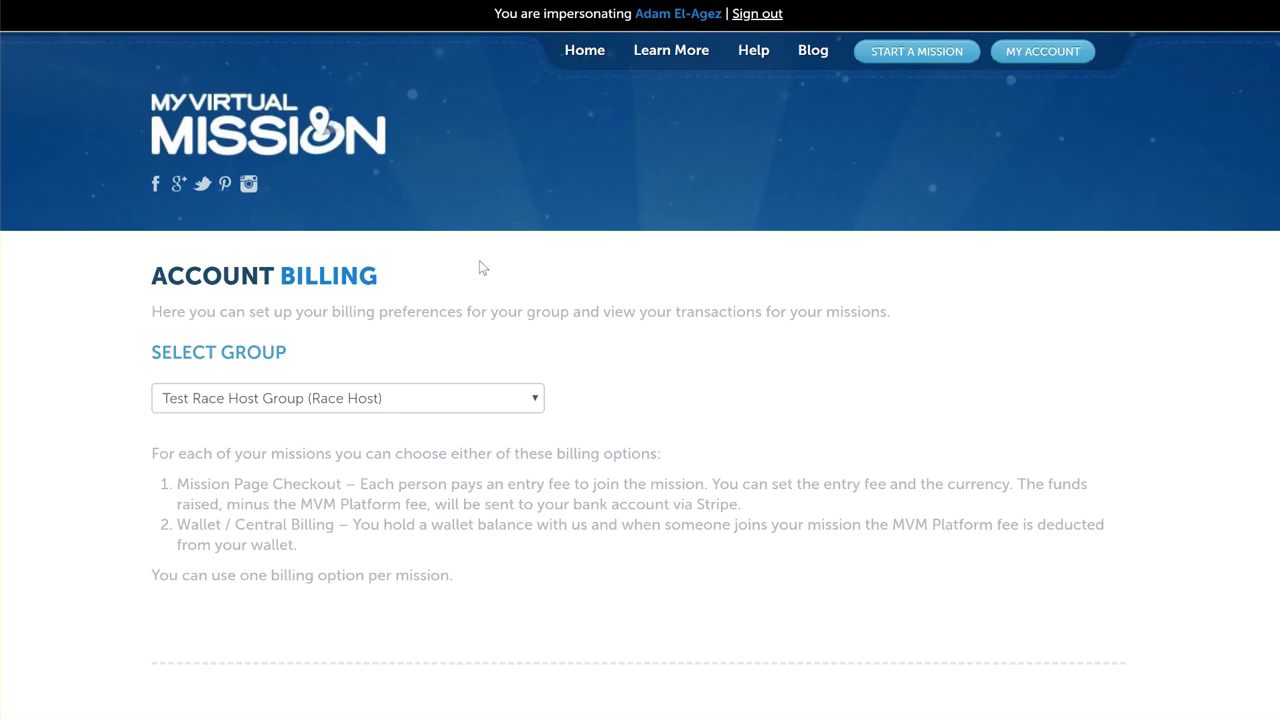
scroll(531, 300, "down", 1)
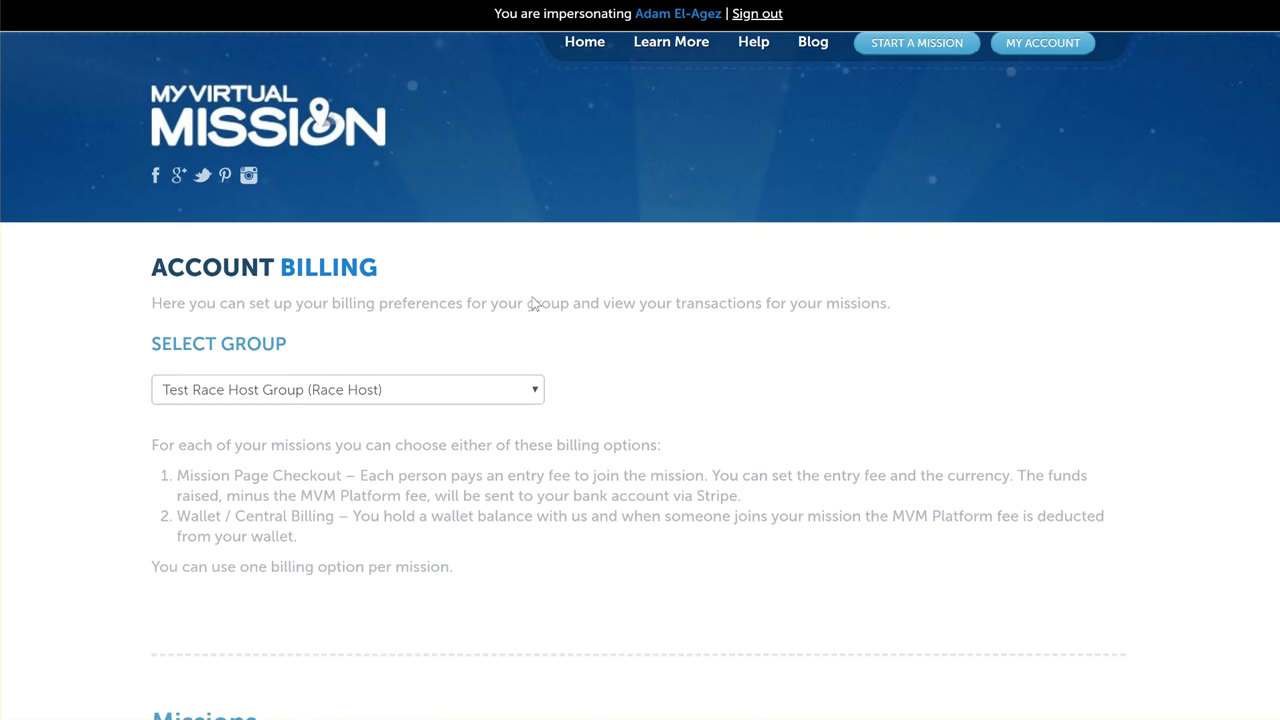
scroll(533, 303, "down", 5)
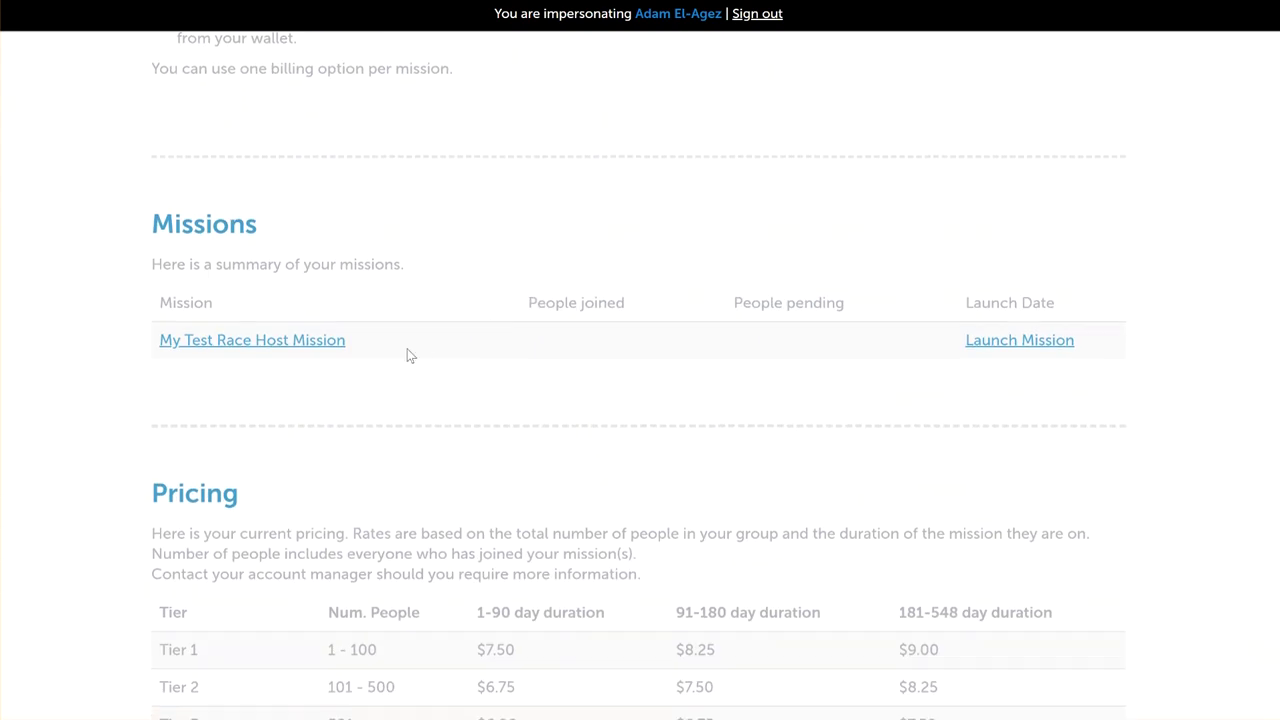
Open the My Test Race Host Mission link from the Missions summary and scroll through the page.
left_click(317, 352)
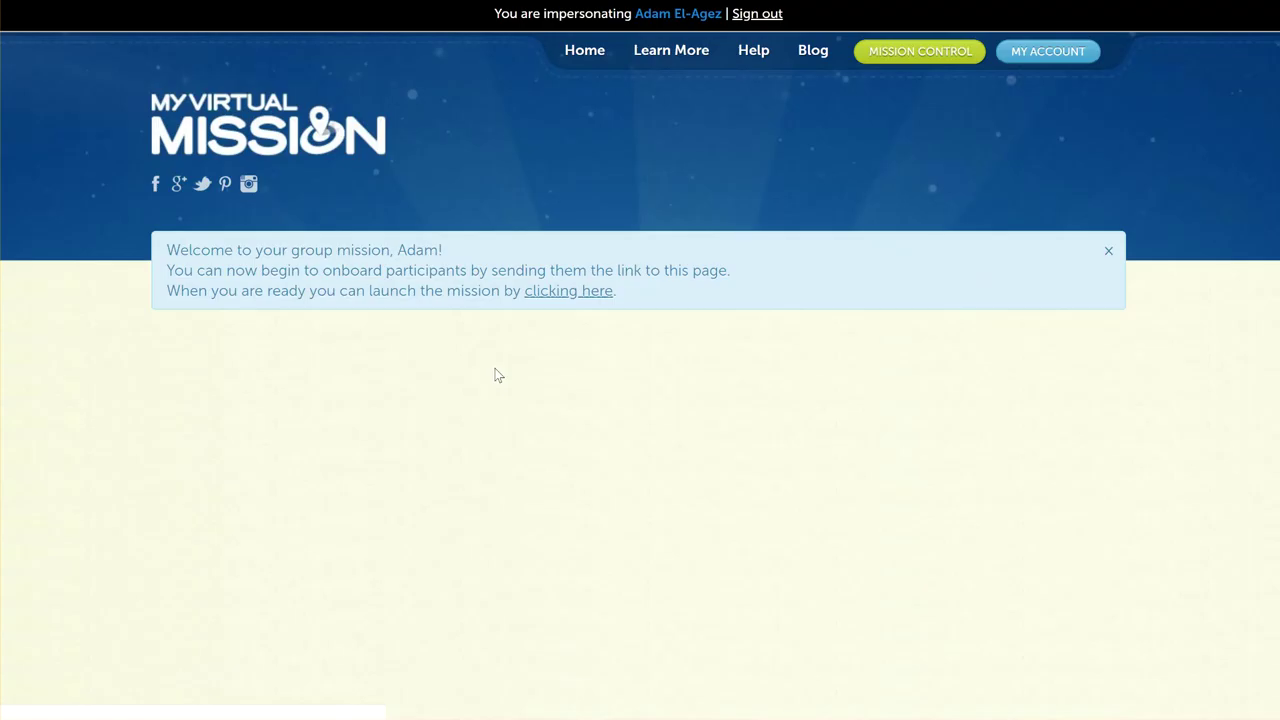
scroll(540, 372, "down", 2)
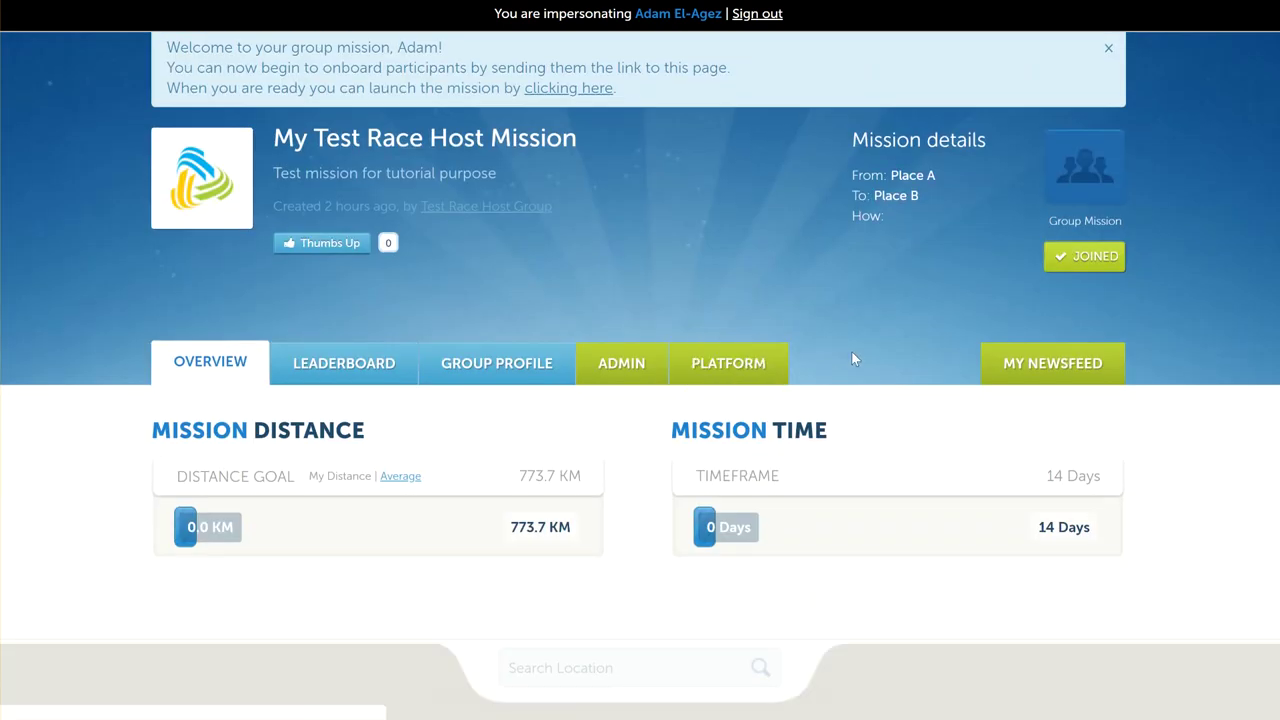
scroll(851, 351, "down", 1)
scroll(852, 350, "up", 3)
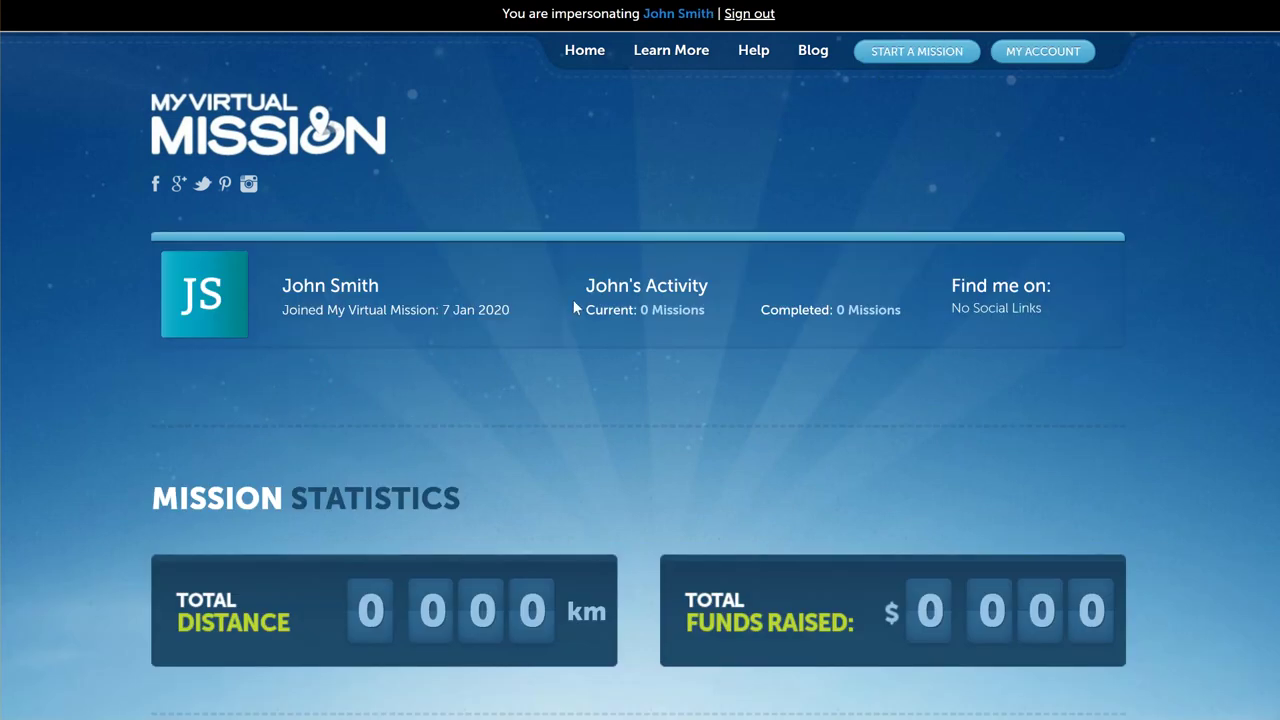
As the test participant, load the mission page by pasting its URL into the address bar.
scroll(571, 309, "down", 1)
scroll(571, 309, "up", 1)
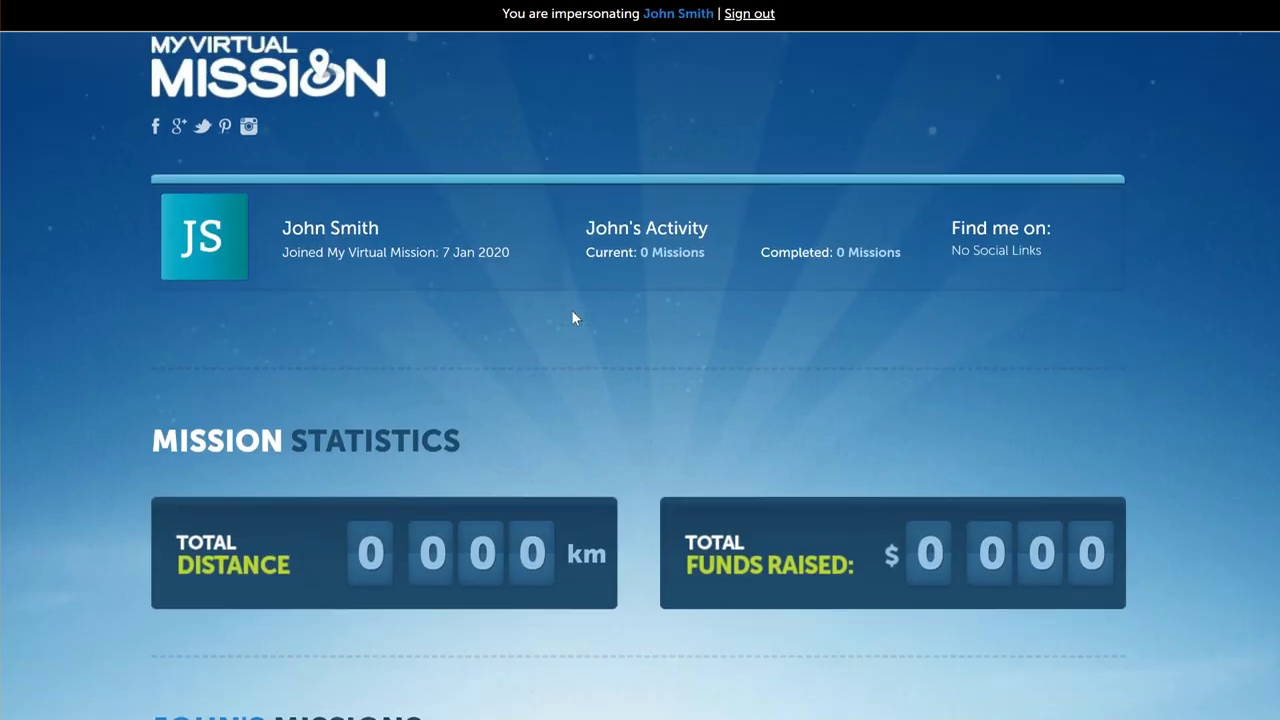
scroll(571, 309, "down", 3)
scroll(571, 309, "up", 3)
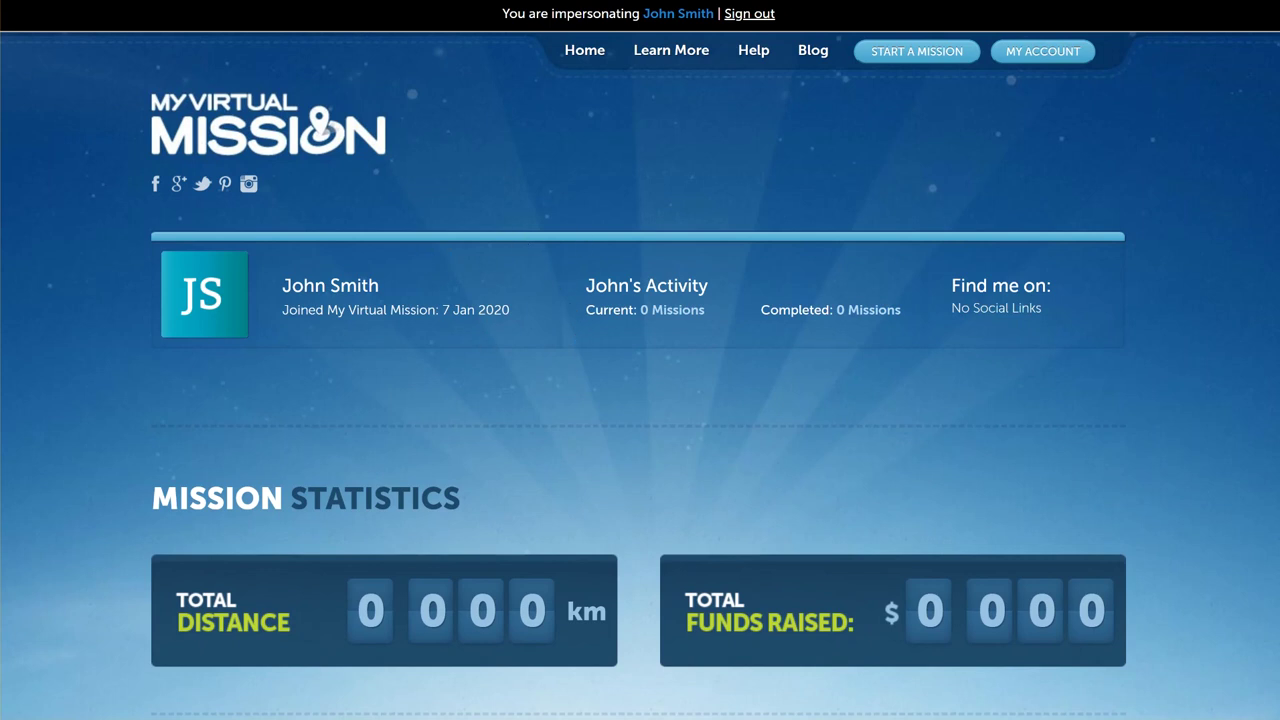
key("ctrl+l")
type("https://www.myvirtualmission.com/missions/47384/my-test-race-host-mission")
key("Return")
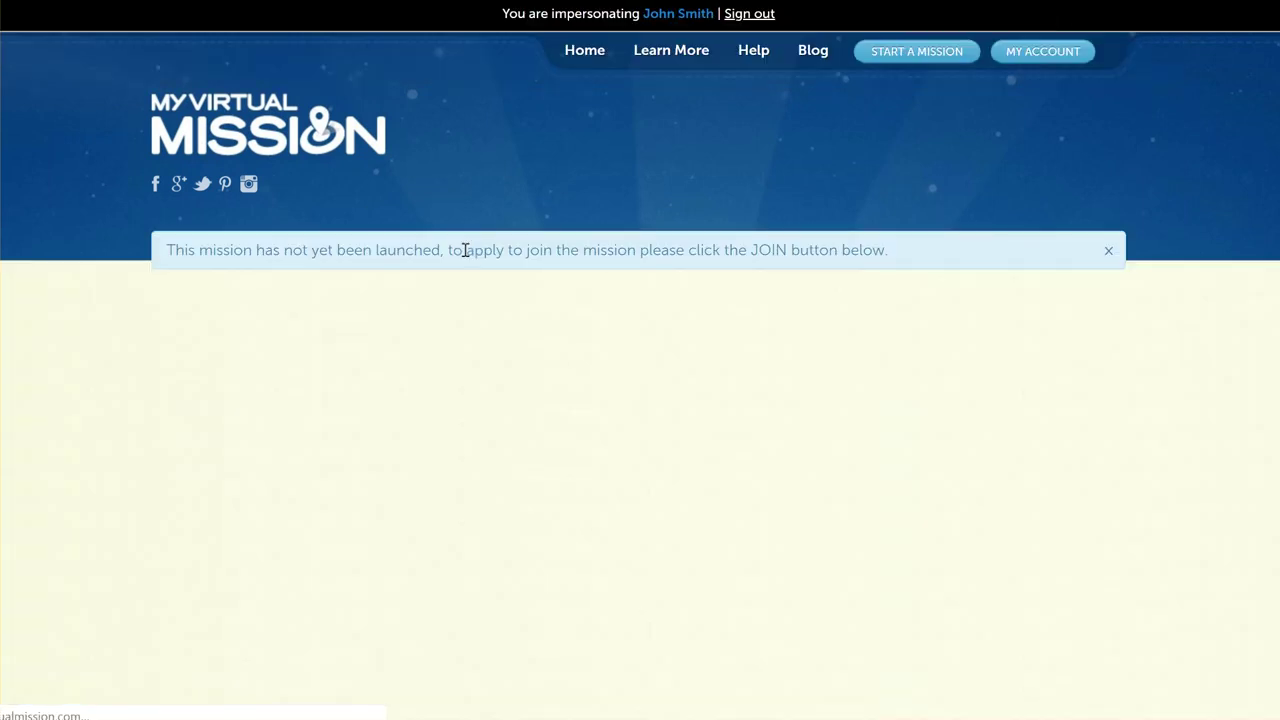
Review the not-yet-launched mission page and bring up the Join This Mission dialog.
scroll(749, 293, "down", 1)
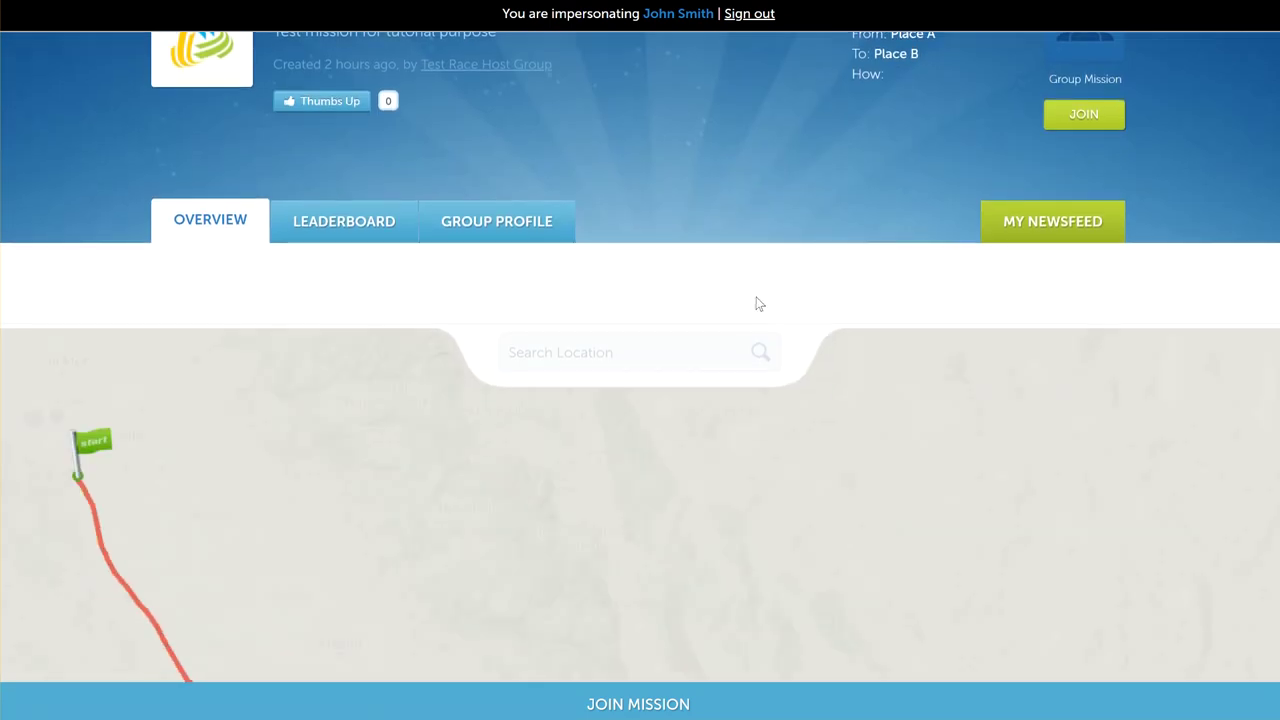
scroll(757, 303, "down", 10)
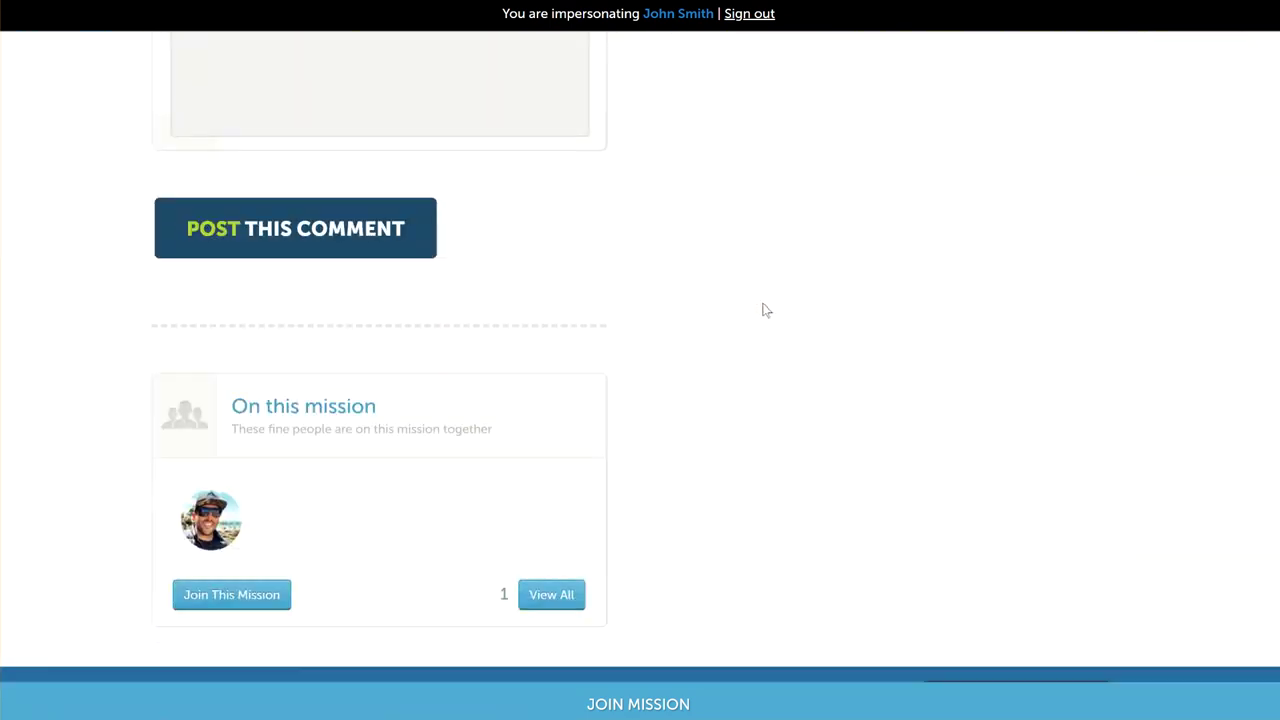
scroll(766, 311, "up", 4)
scroll(765, 308, "up", 10)
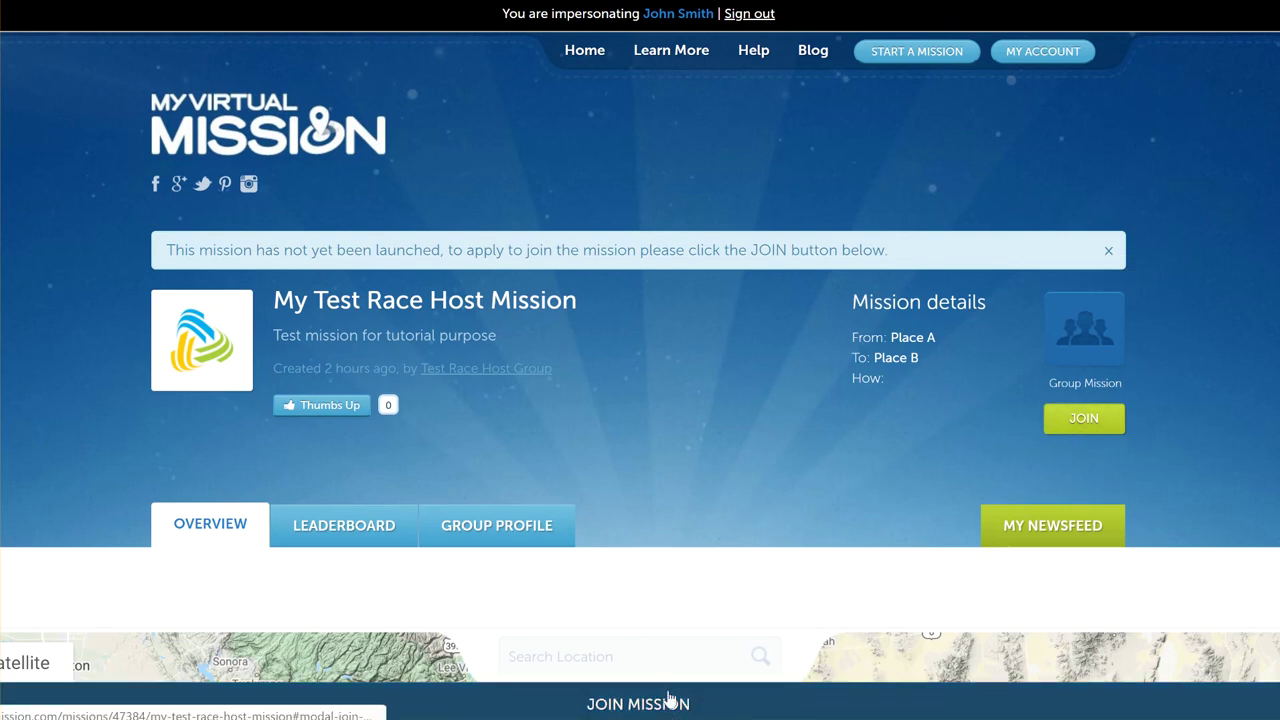
left_click(1088, 421)
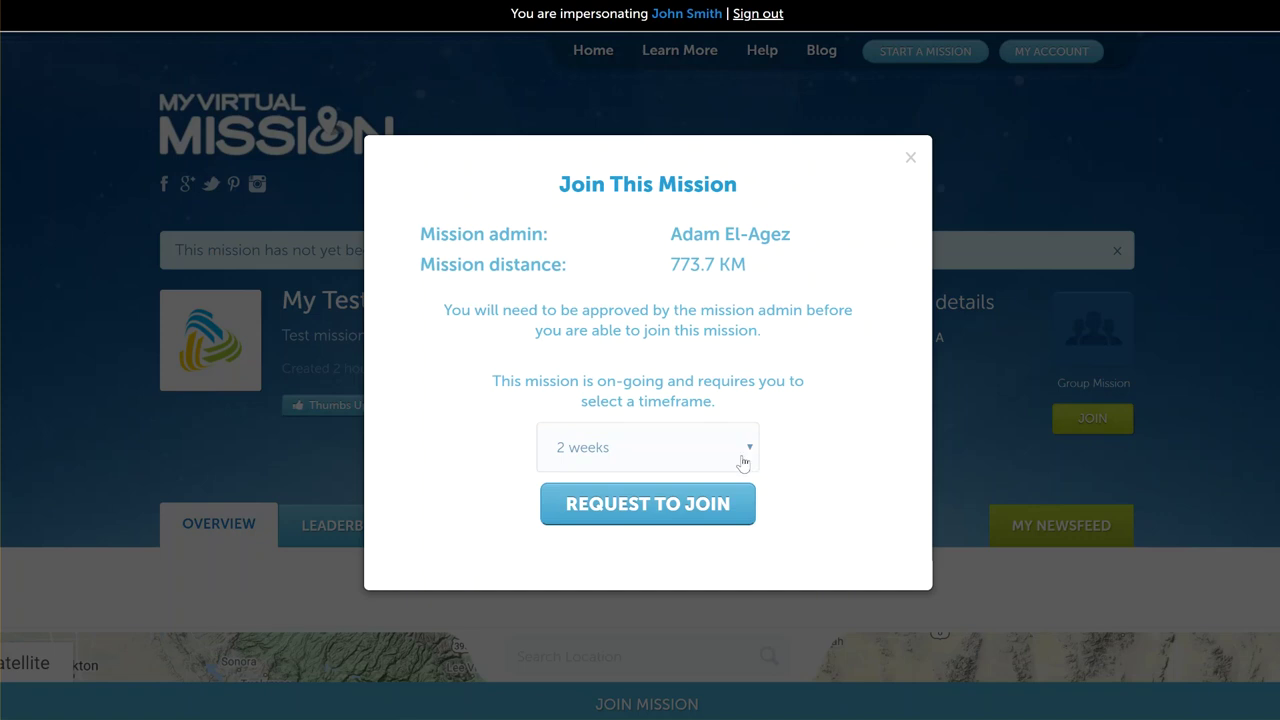
Pick a 4 weeks timeframe in the join dialog and submit the Request to Join.
left_click(671, 462)
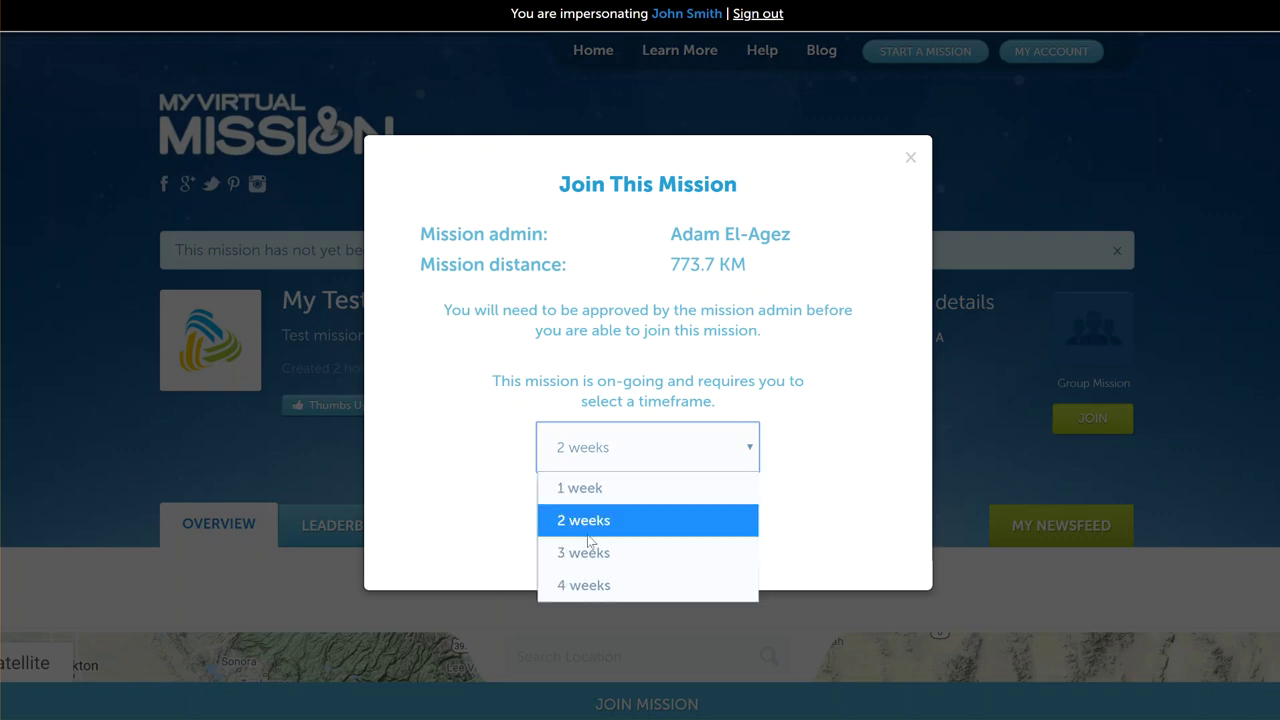
left_click(598, 586)
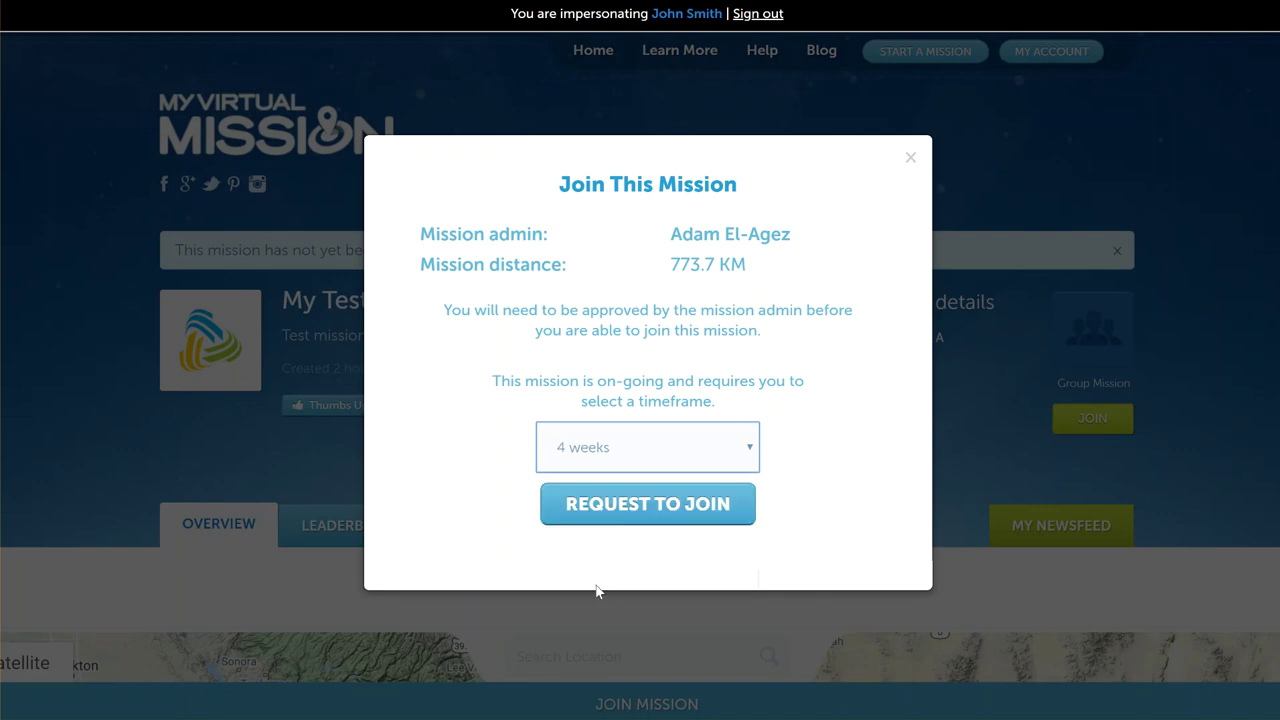
left_click(637, 514)
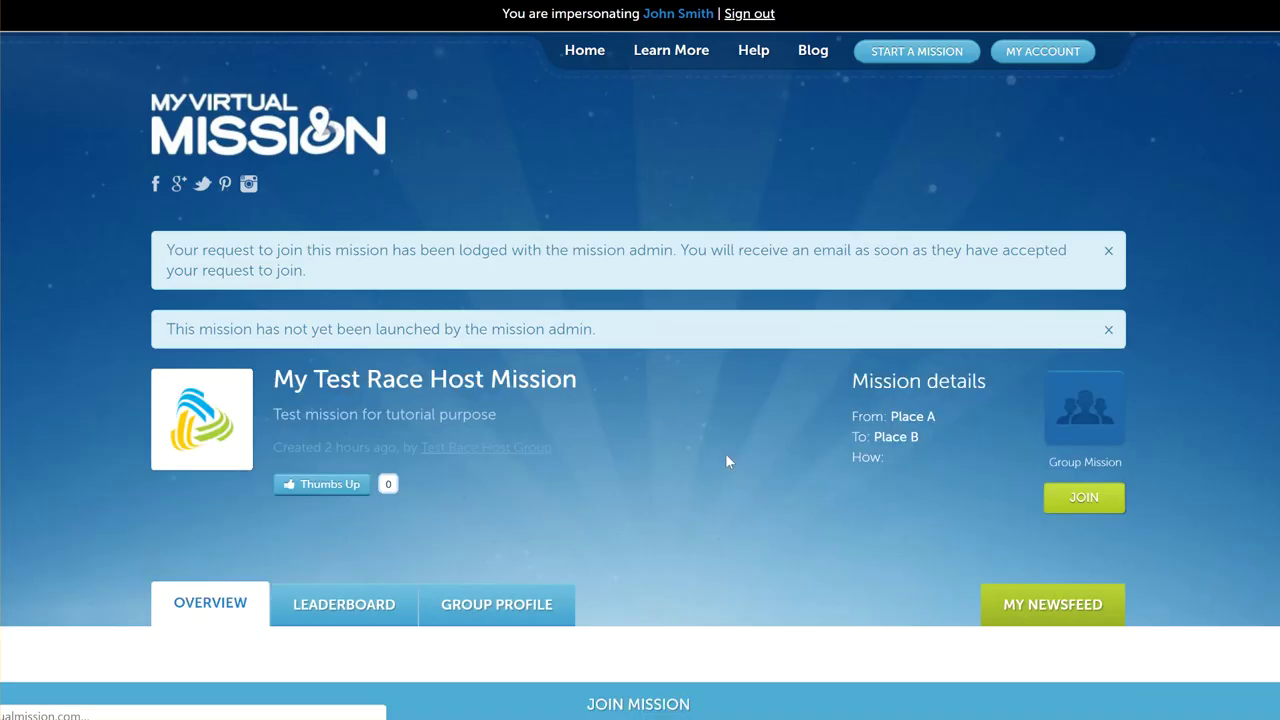
As the host, open the admin section of My Test Race Host Mission.
scroll(680, 420, "down", 1)
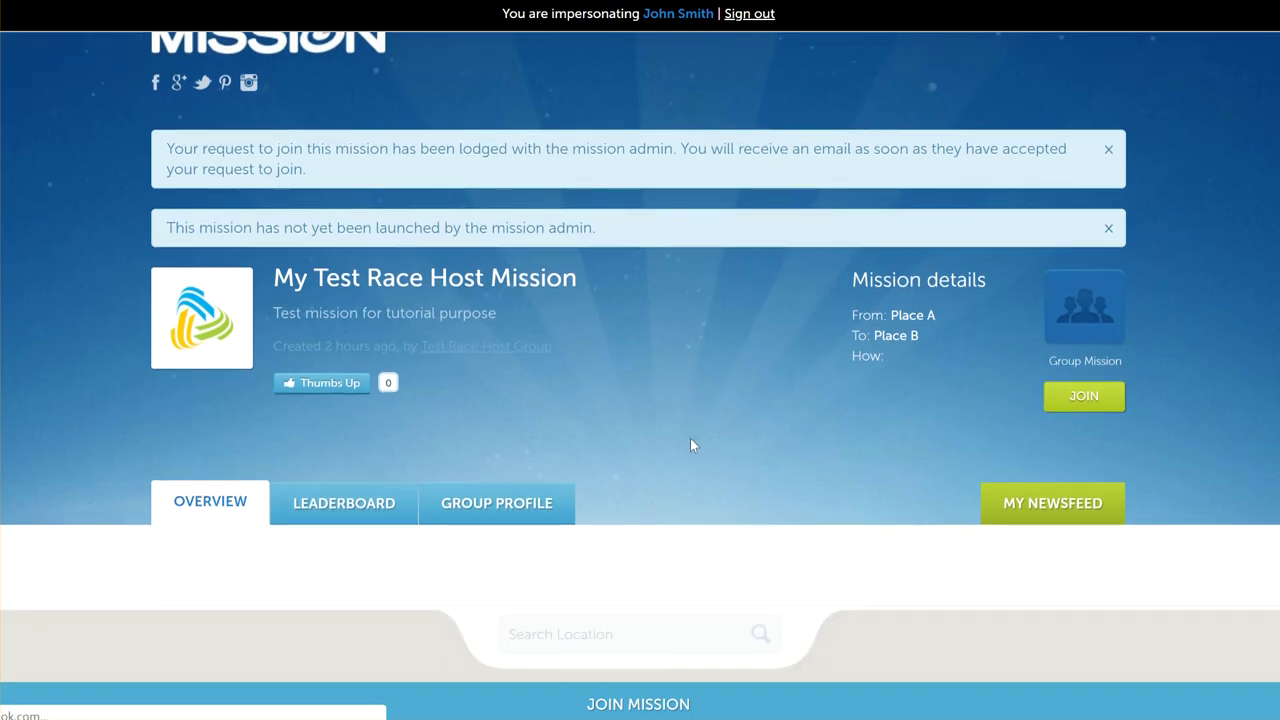
scroll(690, 445, "up", 1)
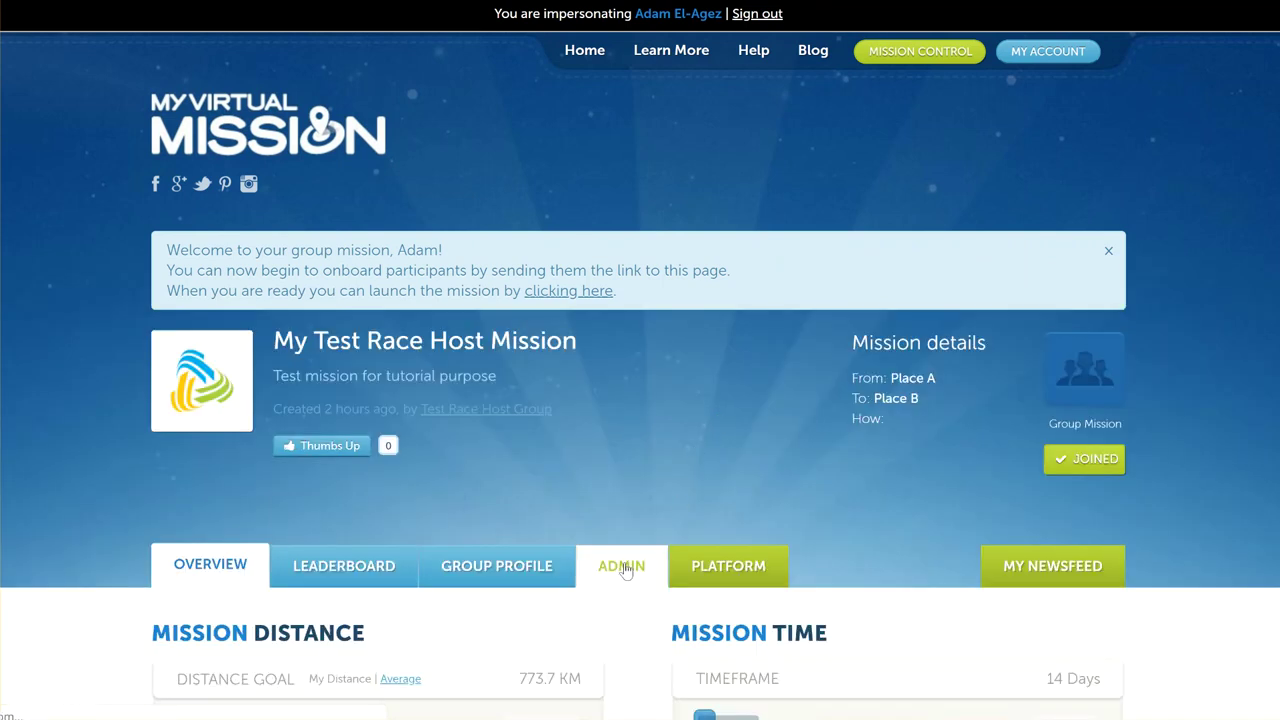
left_click(625, 567)
scroll(906, 430, "down", 5)
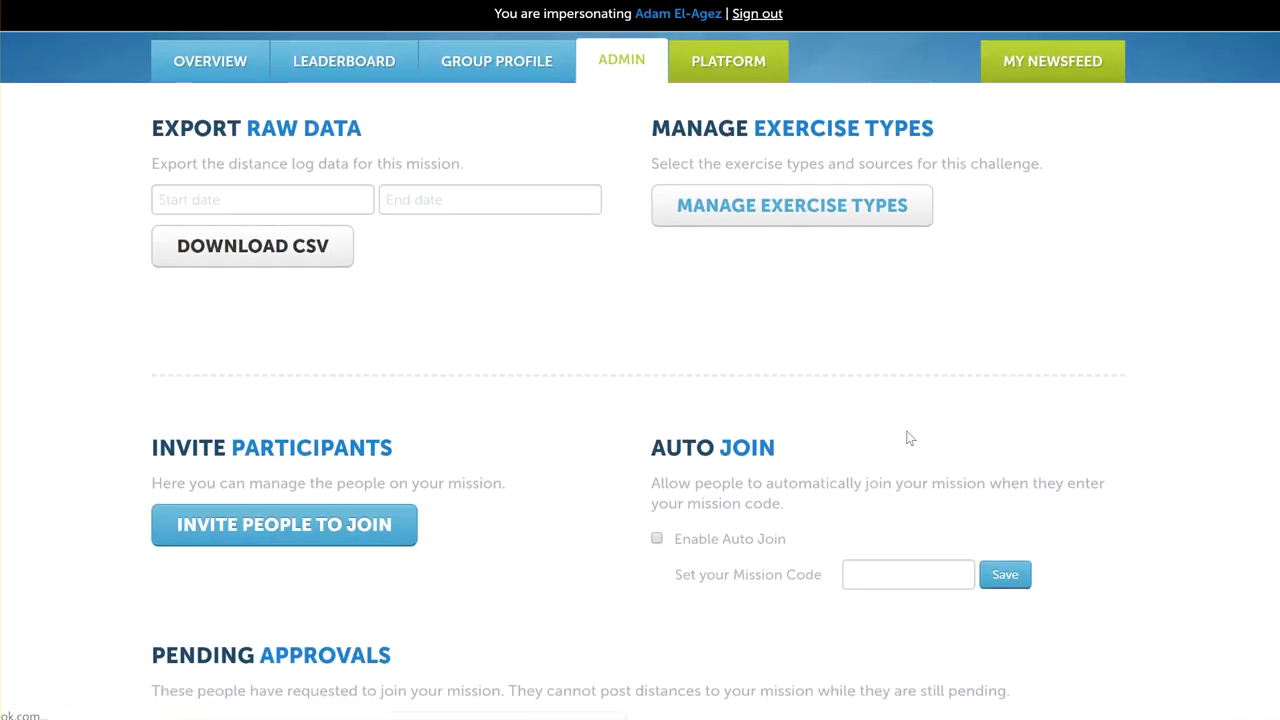
scroll(906, 430, "down", 2)
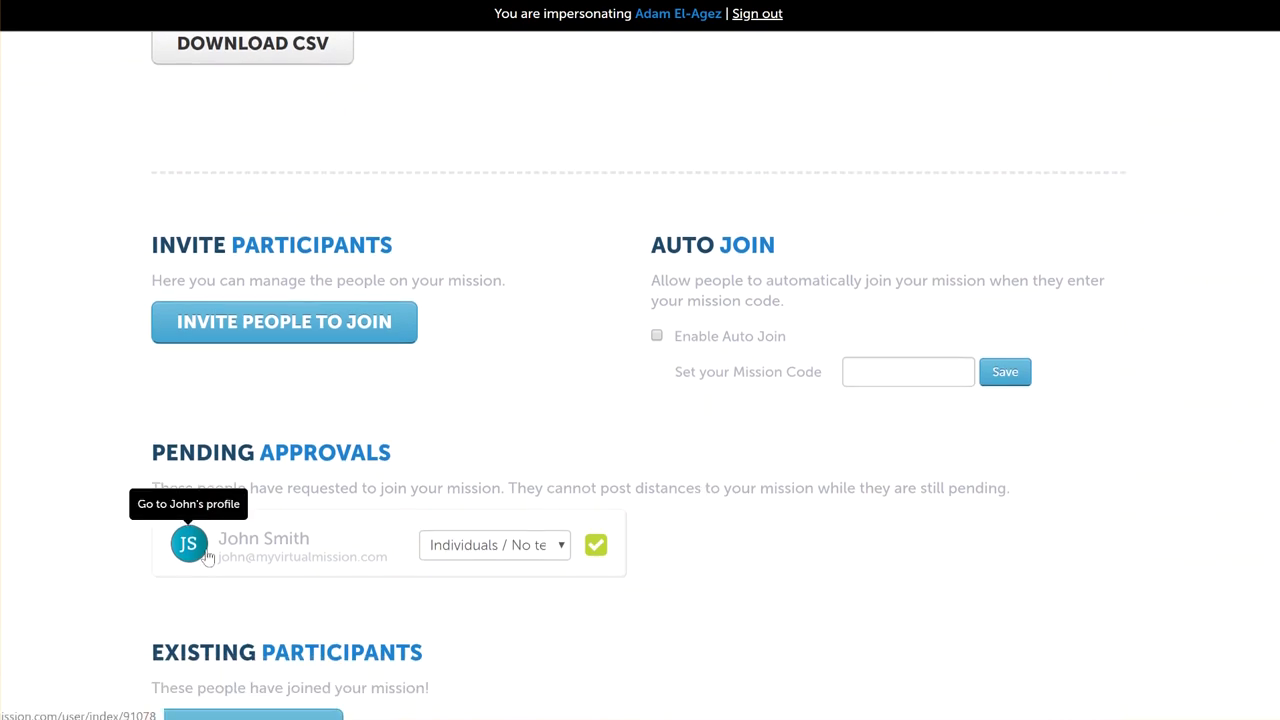
scroll(177, 357, "down", 1)
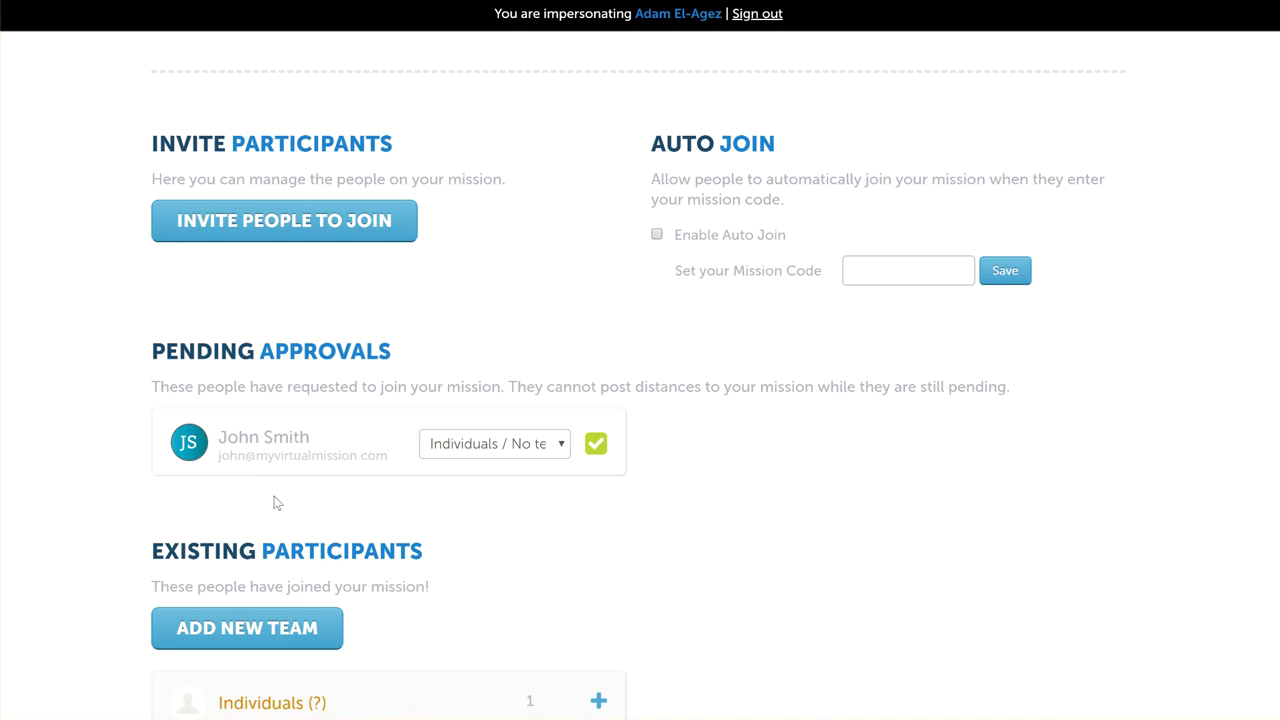
left_click(561, 448)
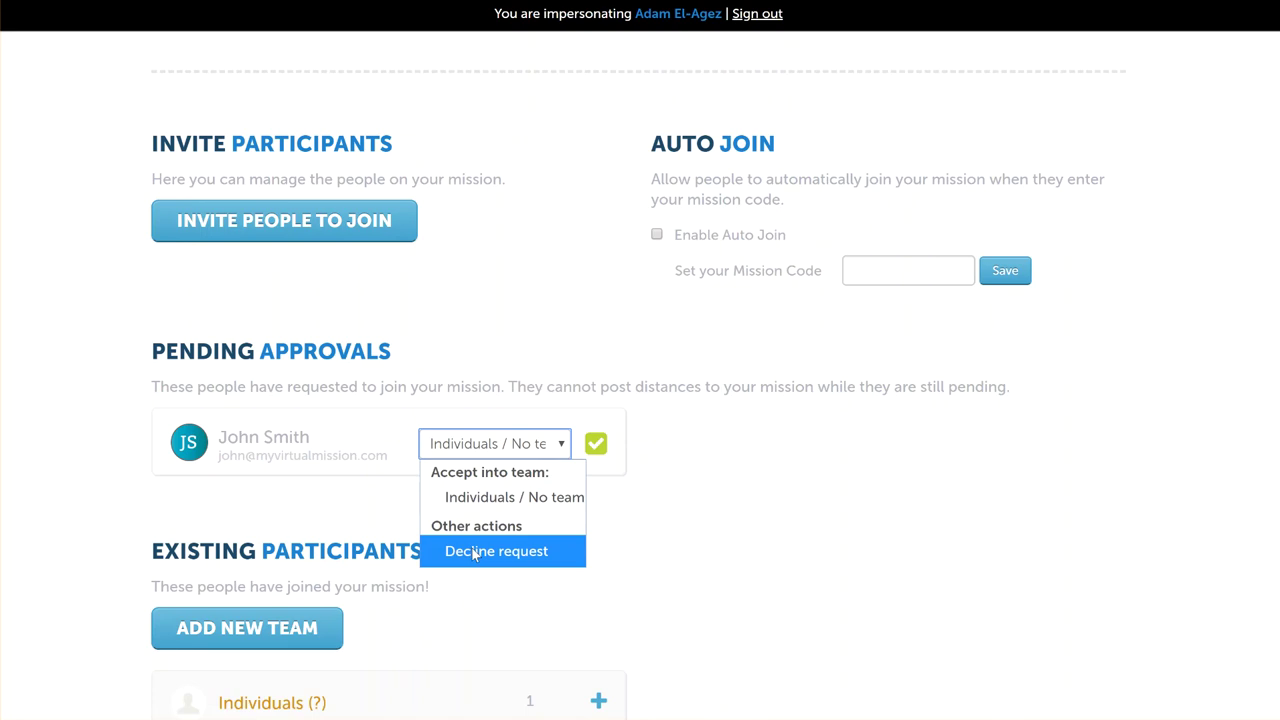
left_click(786, 436)
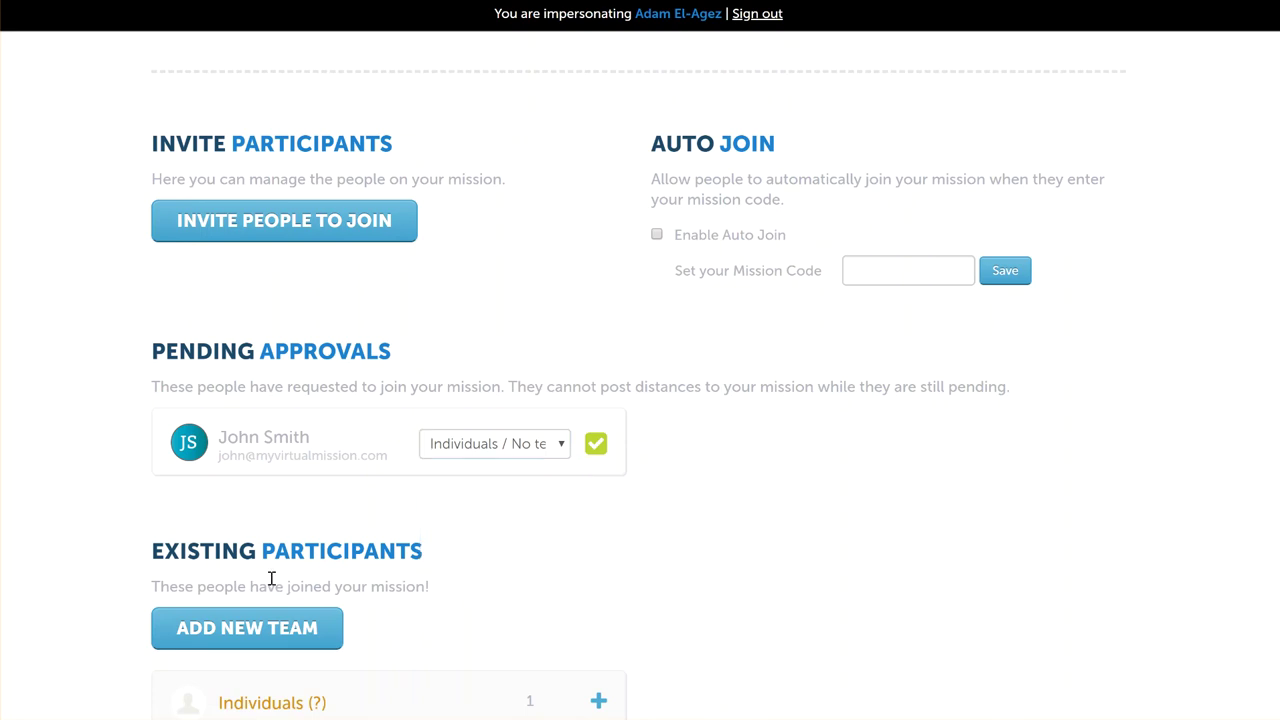
scroll(350, 572, "down", 1)
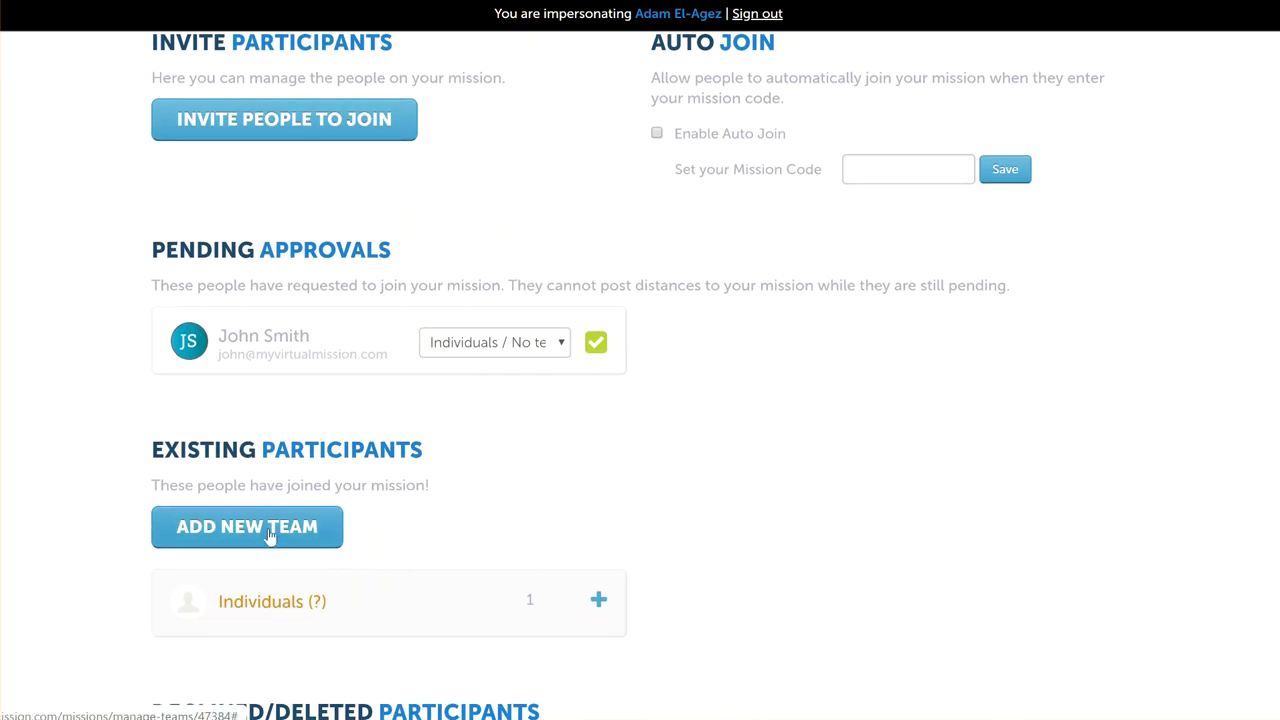
left_click(268, 532)
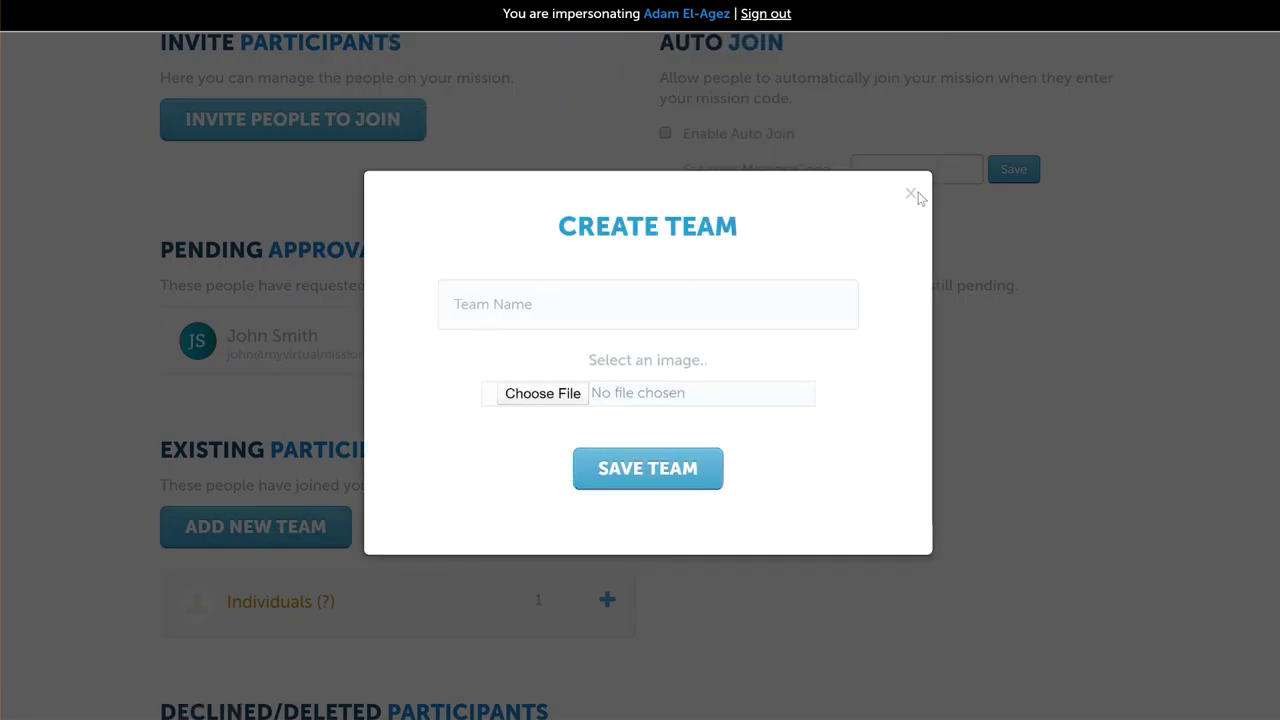
left_click(911, 196)
left_click(530, 345)
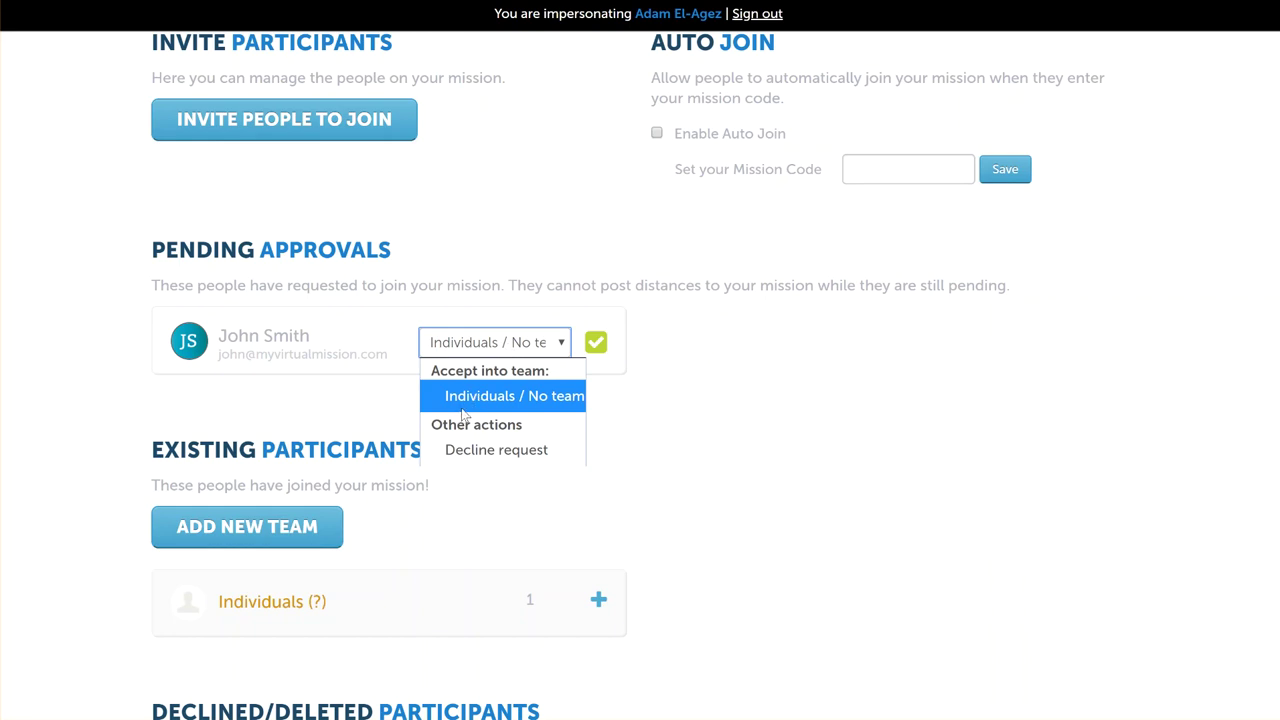
left_click(773, 340)
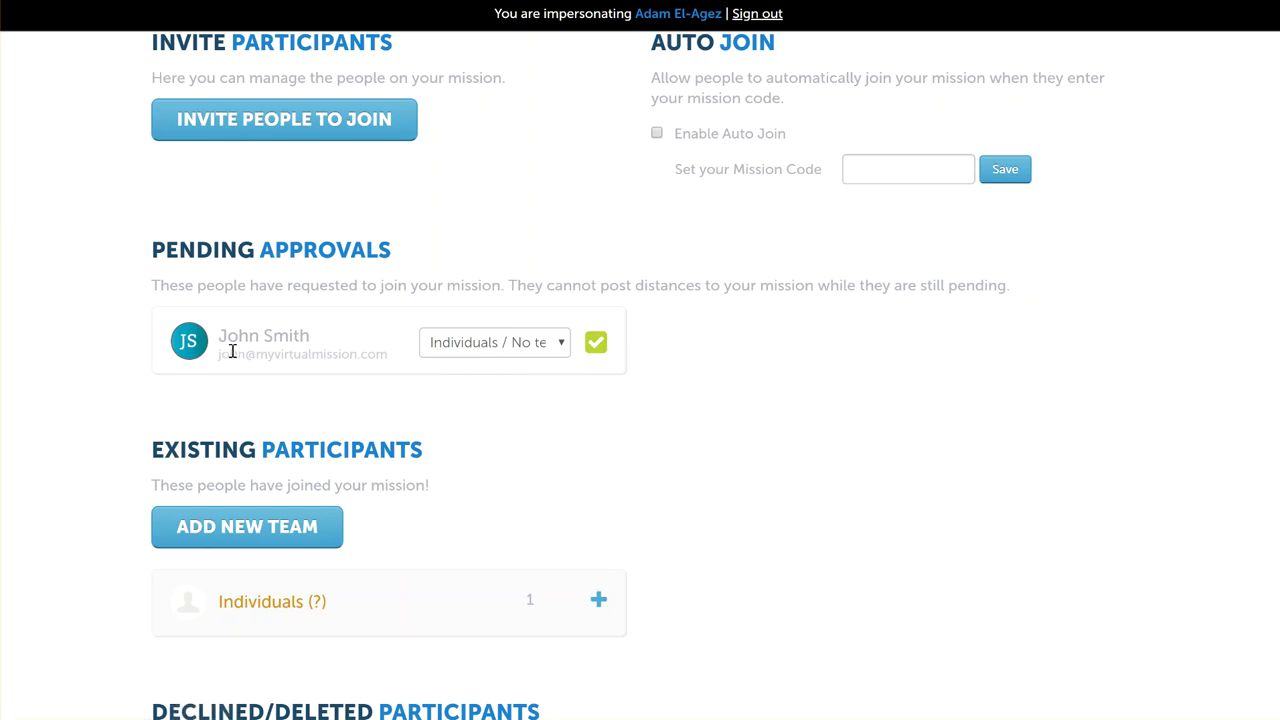
left_click(597, 344)
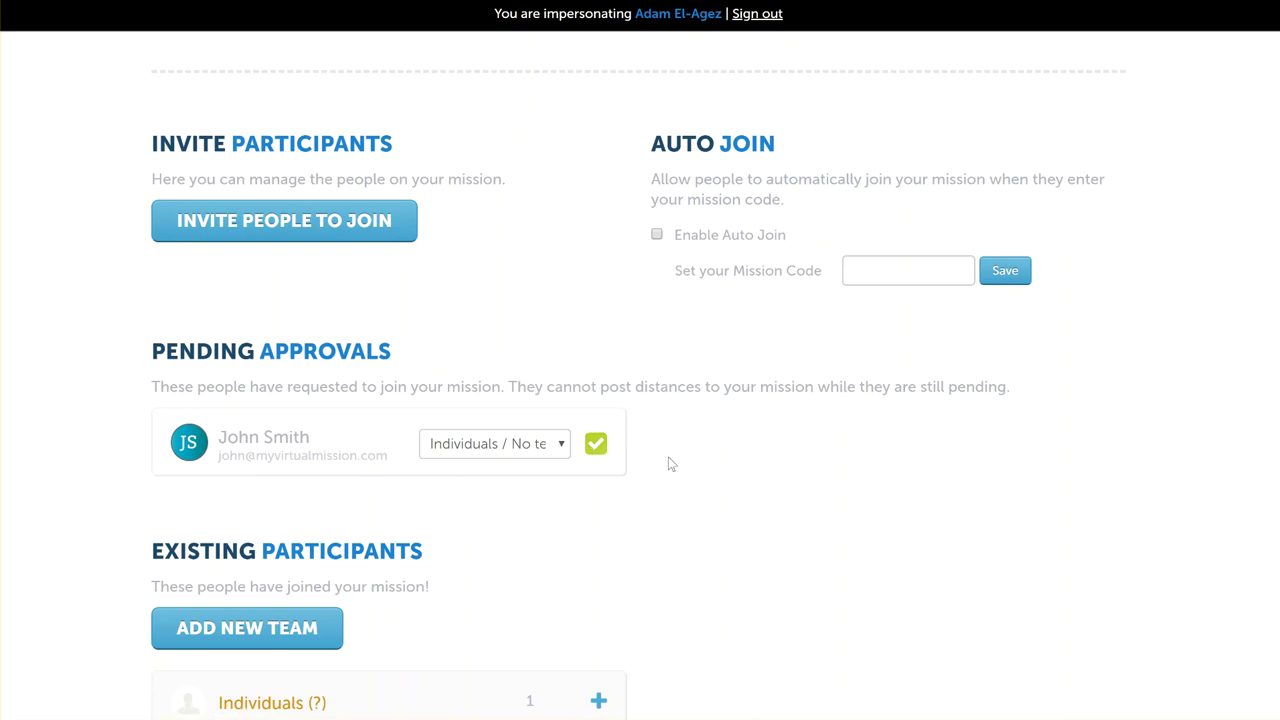
Approve the participant's join request and expand Individuals to confirm it now counts 2 members.
left_click(596, 445)
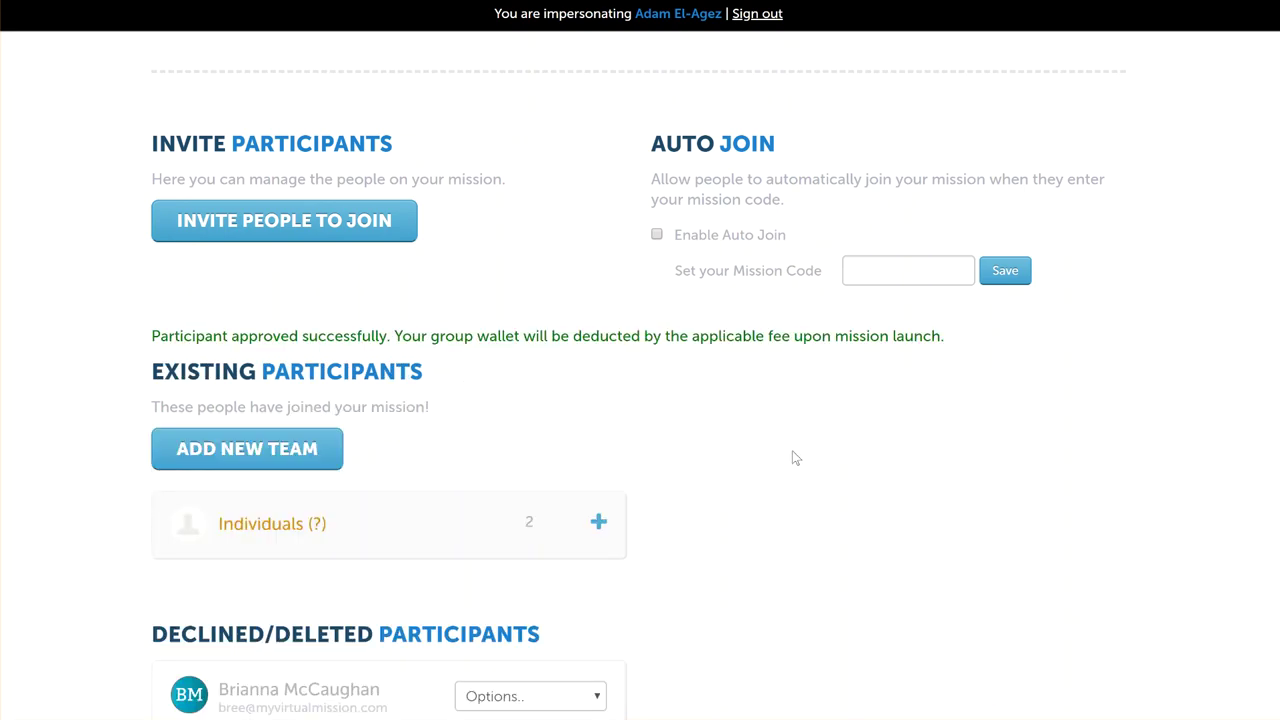
left_click(601, 526)
scroll(757, 513, "down", 2)
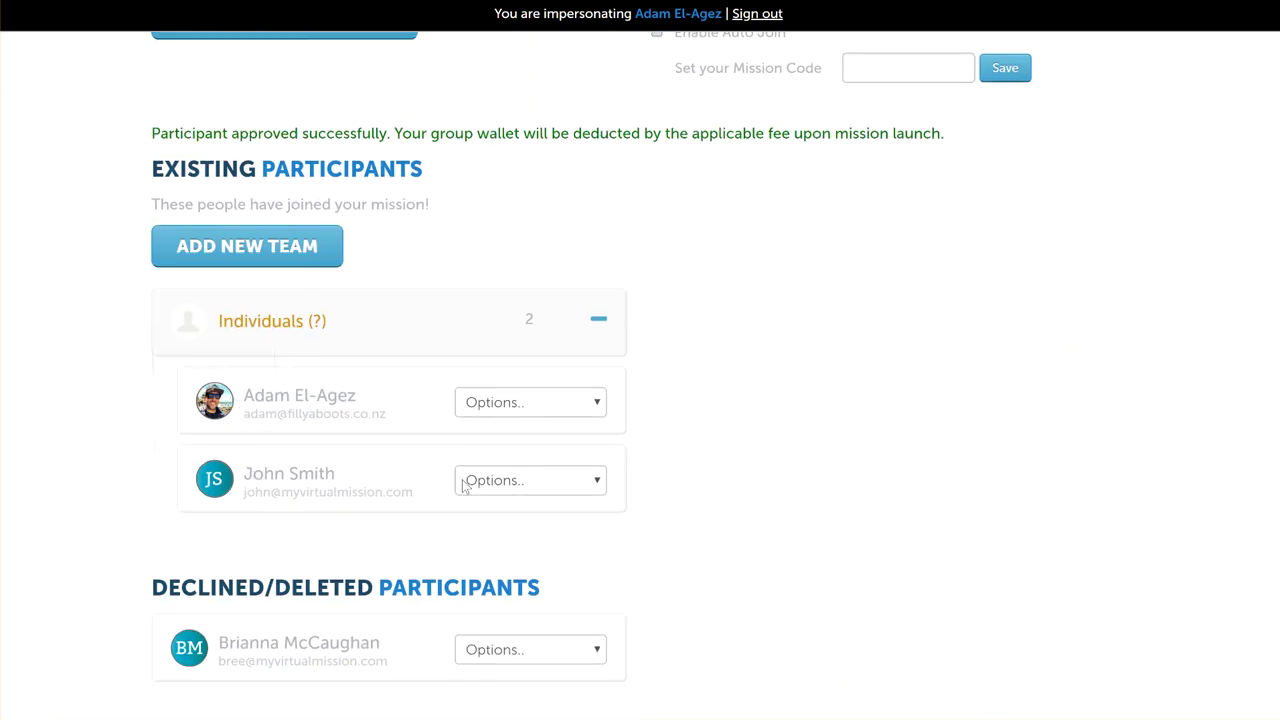
left_click(512, 490)
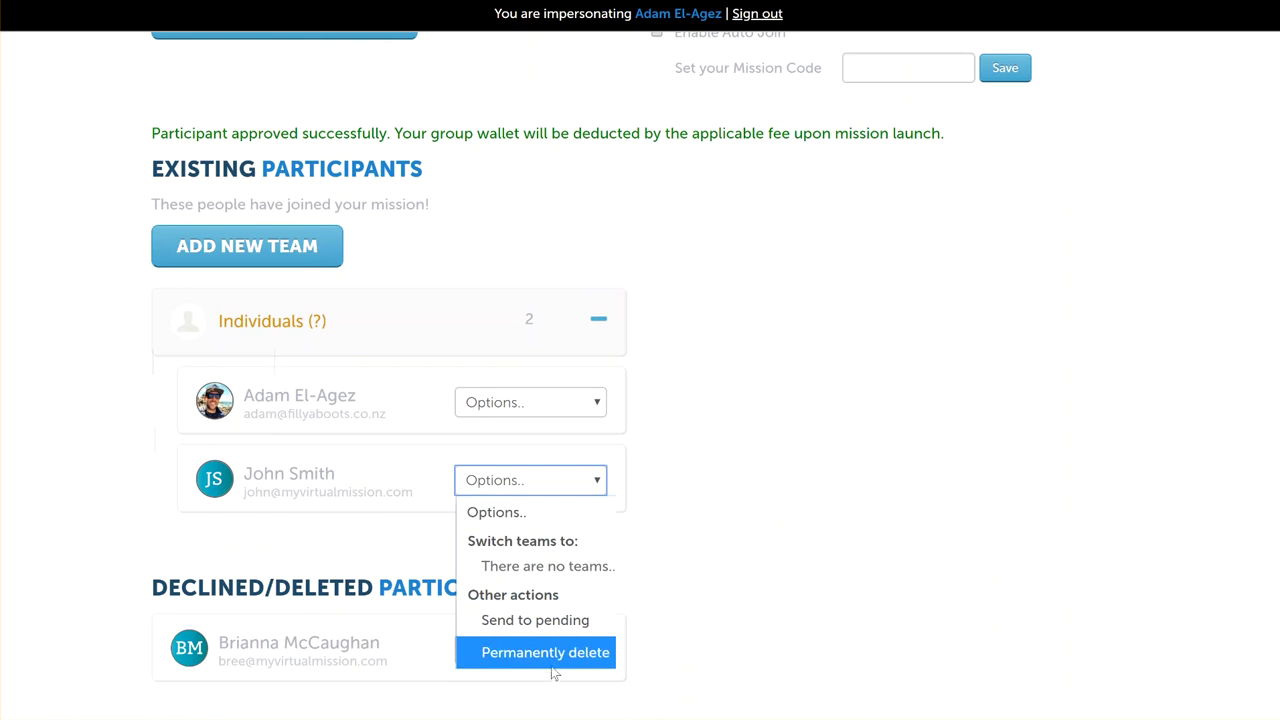
left_click(814, 330)
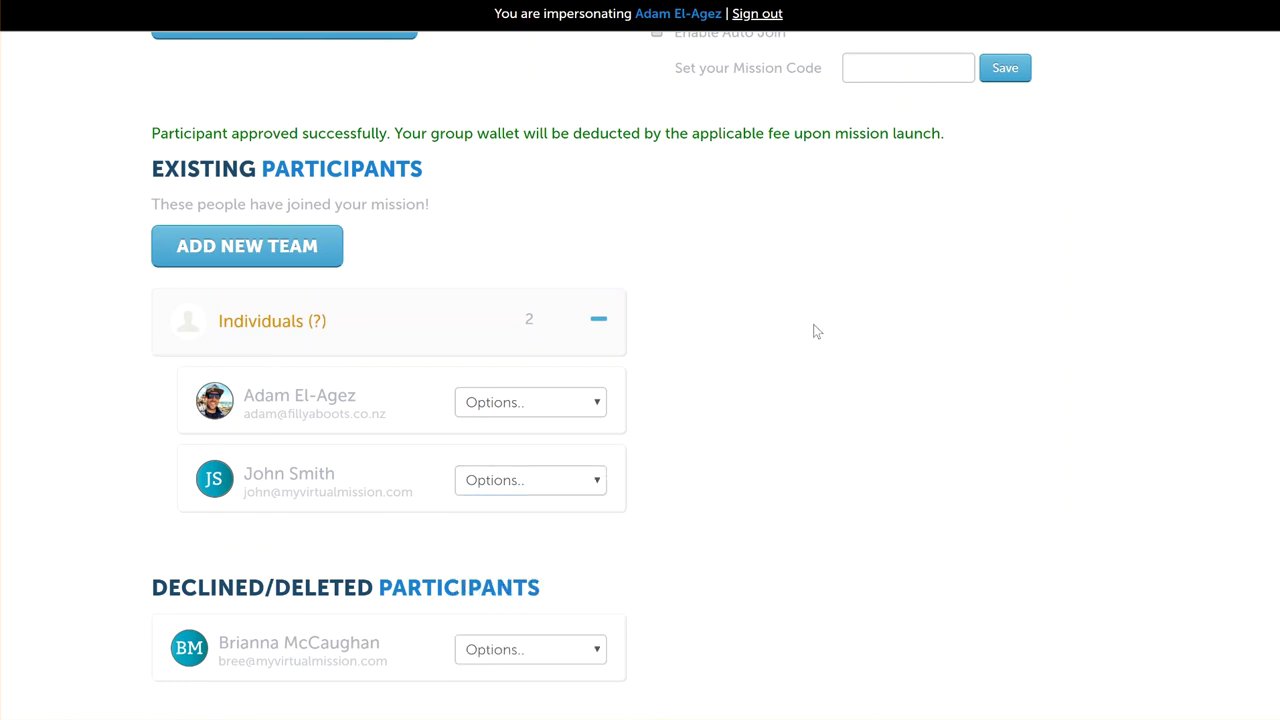
scroll(818, 400, "up", 1)
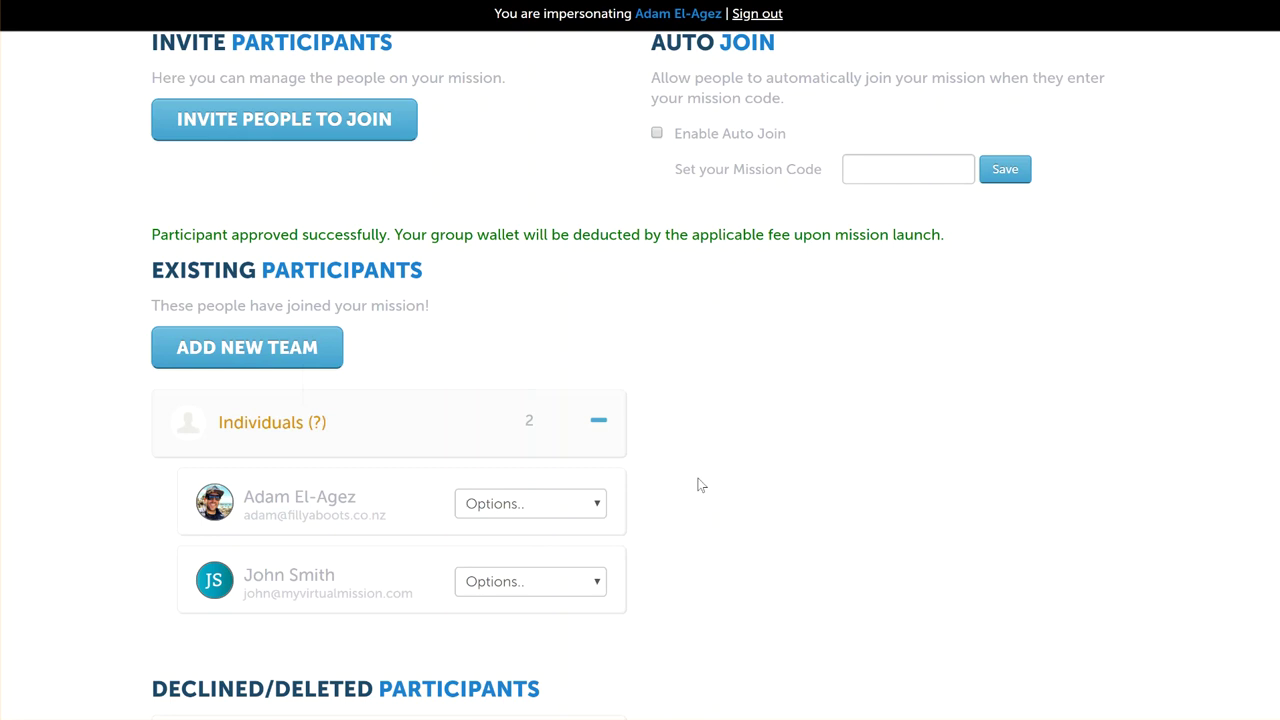
scroll(700, 485, "up", 1)
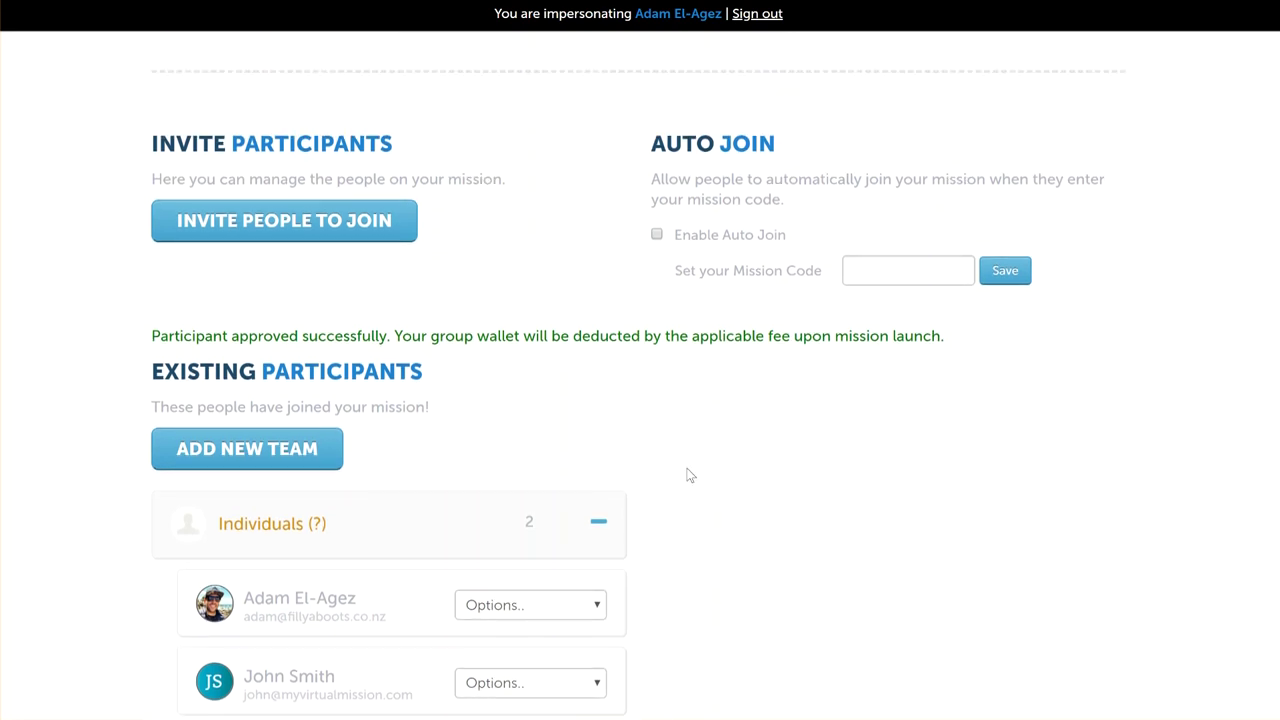
scroll(700, 490, "up", 6)
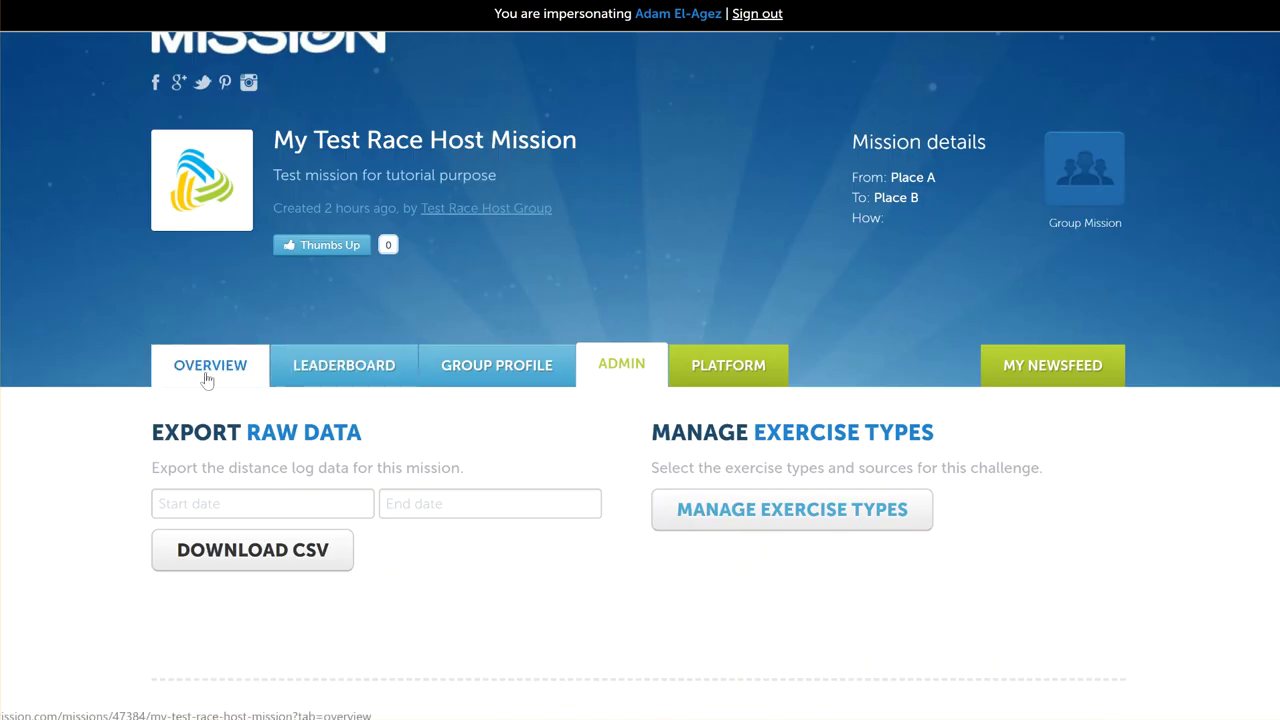
Launch My Test Race Host Mission from its overview banner, confirming YES in the Launch Mission dialog.
left_click(207, 379)
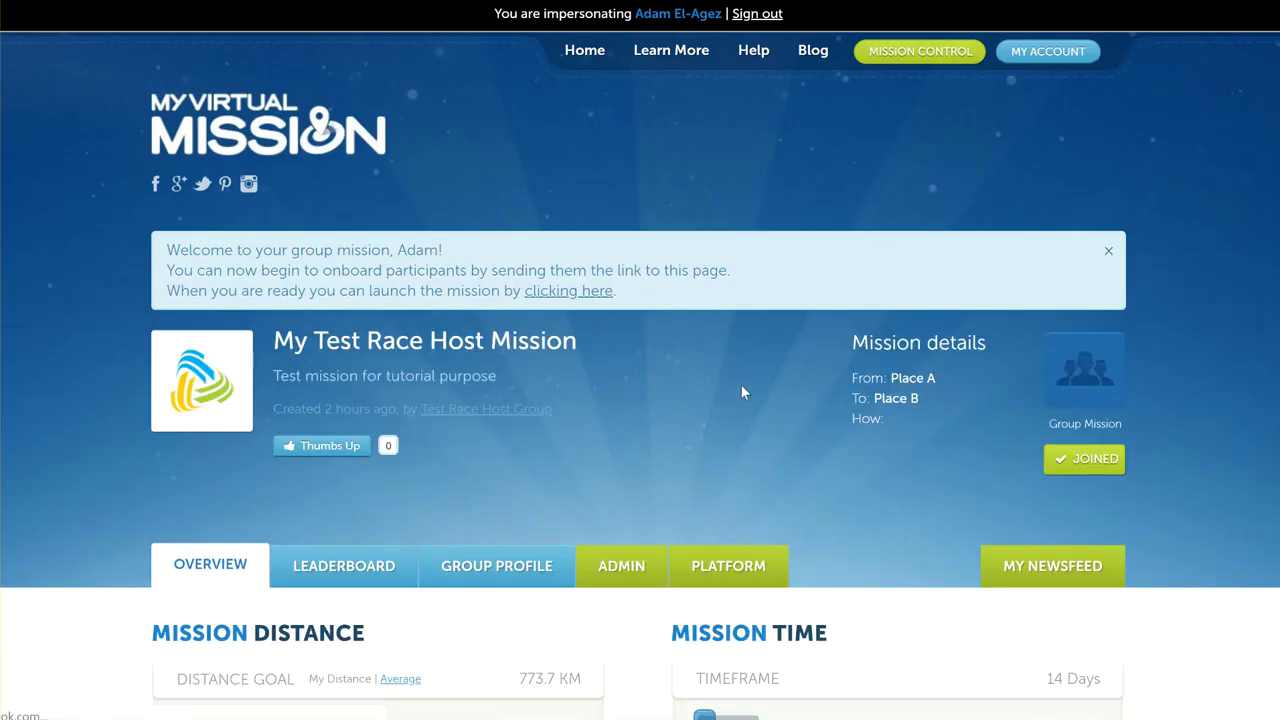
scroll(613, 402, "down", 4)
scroll(616, 401, "up", 4)
left_click(574, 295)
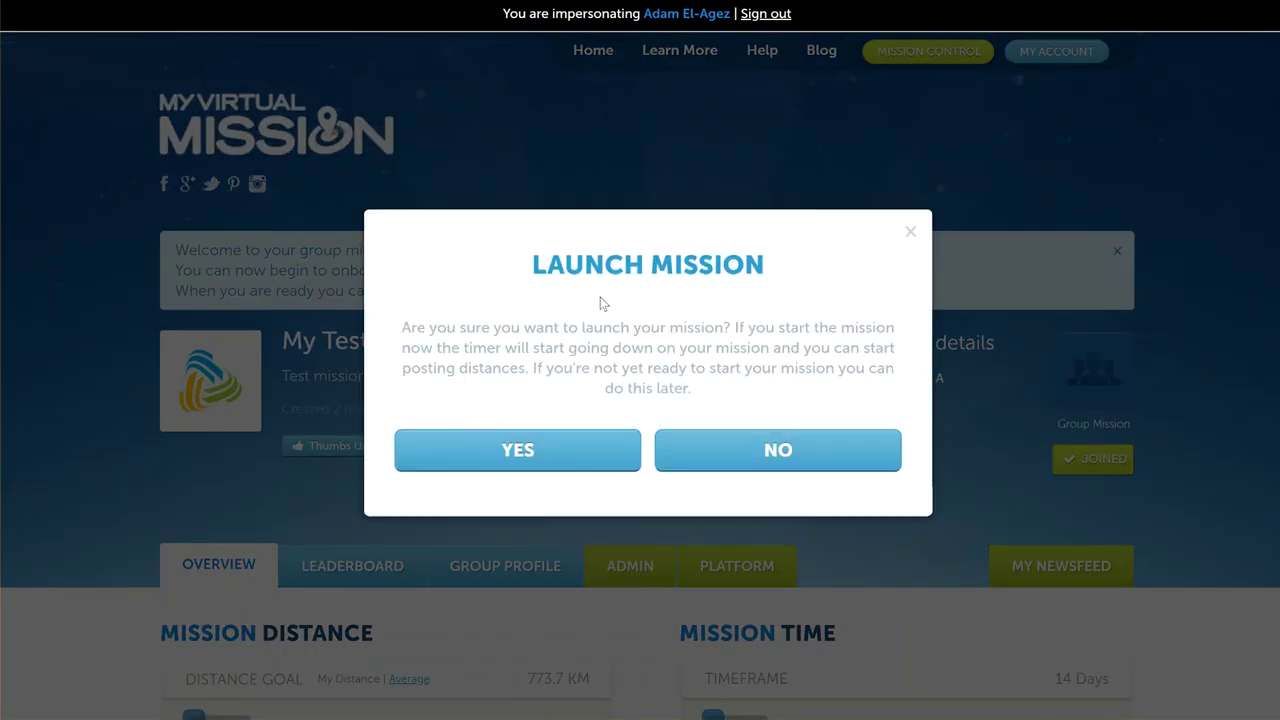
left_click(541, 453)
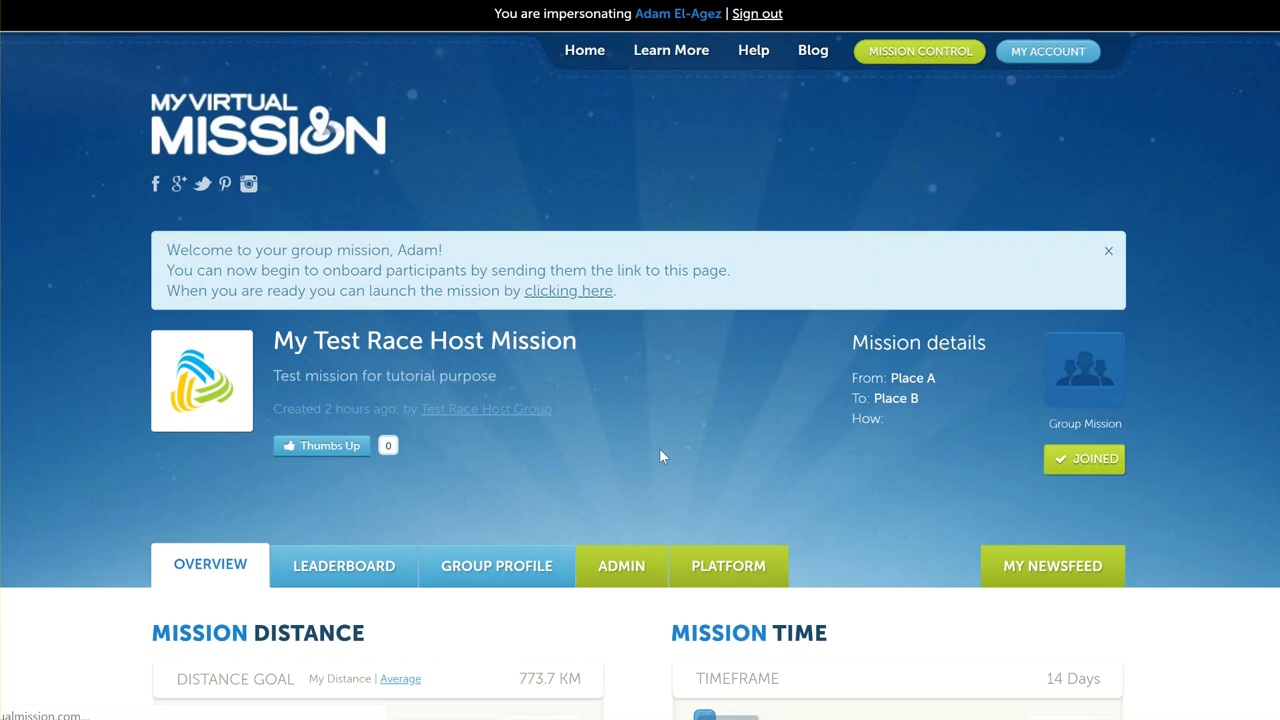
scroll(848, 386, "up", 2)
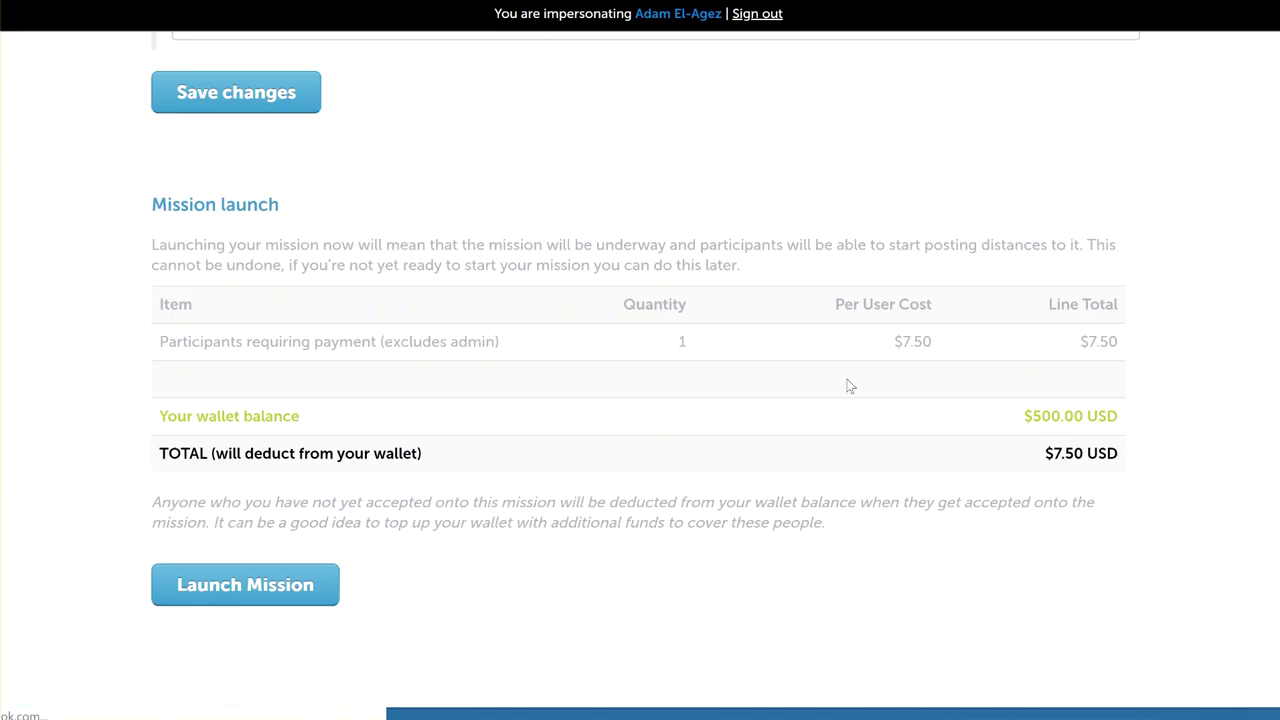
scroll(846, 380, "up", 1)
scroll(846, 380, "down", 1)
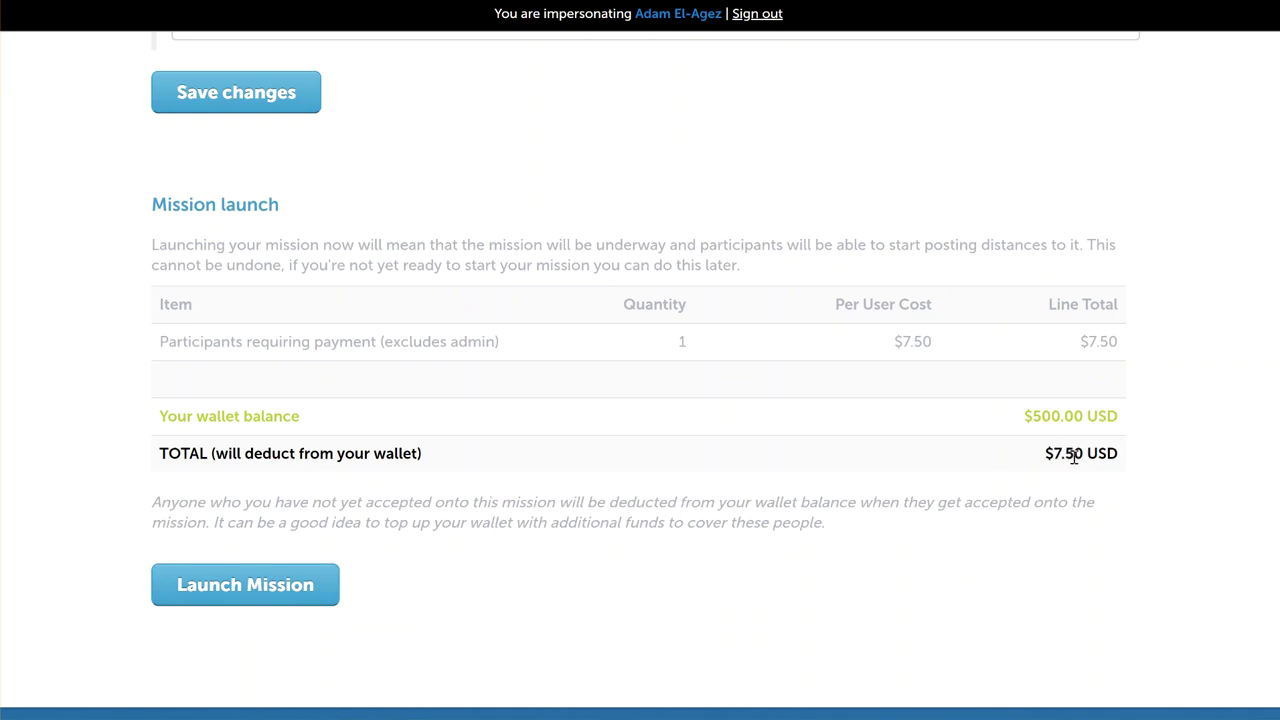
scroll(946, 494, "up", 20)
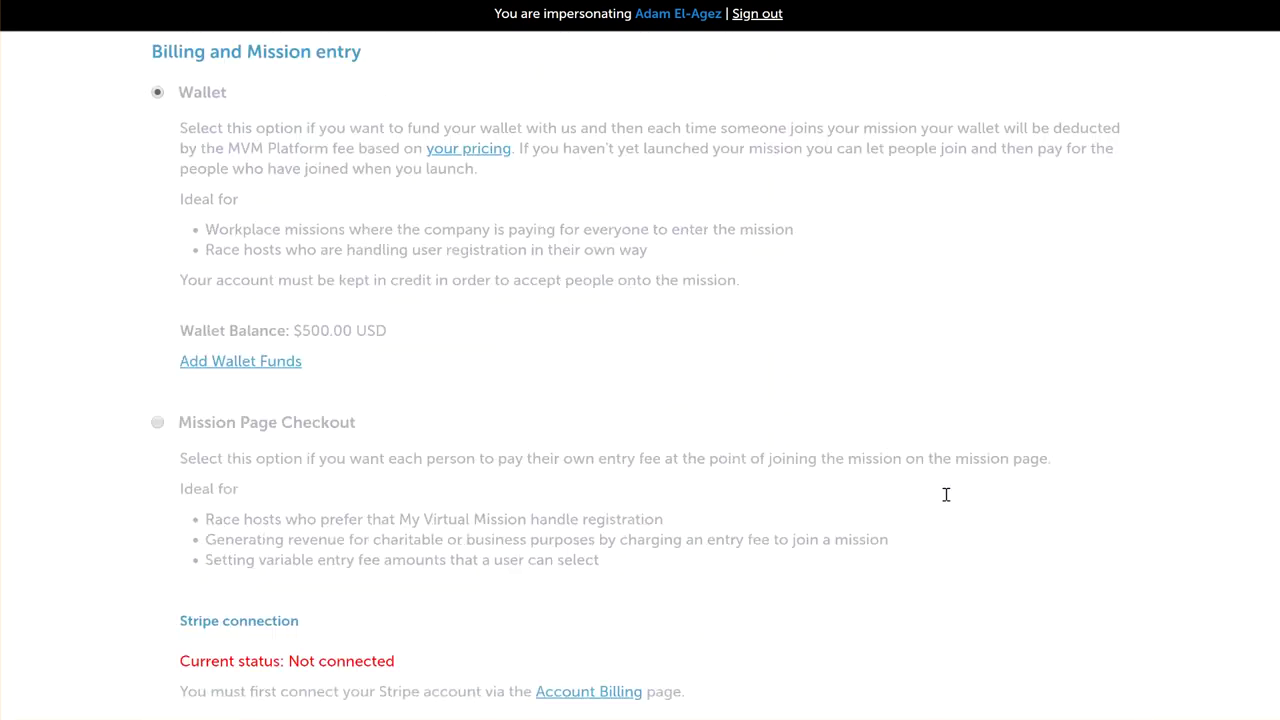